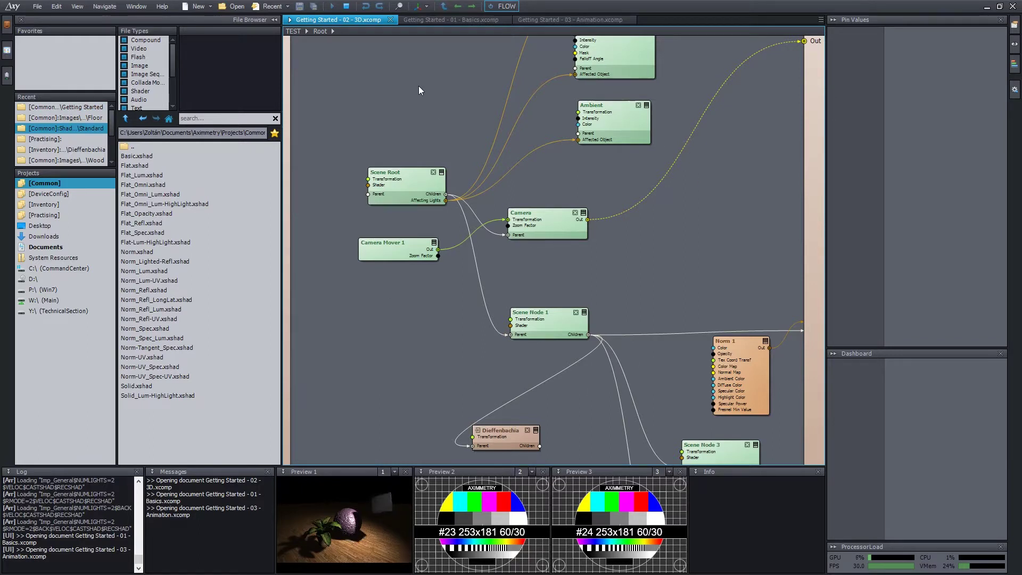
Step: Look through the open Basics and Animation compounds and return to the Getting Started - 02 - 3D.xcomp document
{"action": "left_click", "coordinate": [451, 20]}
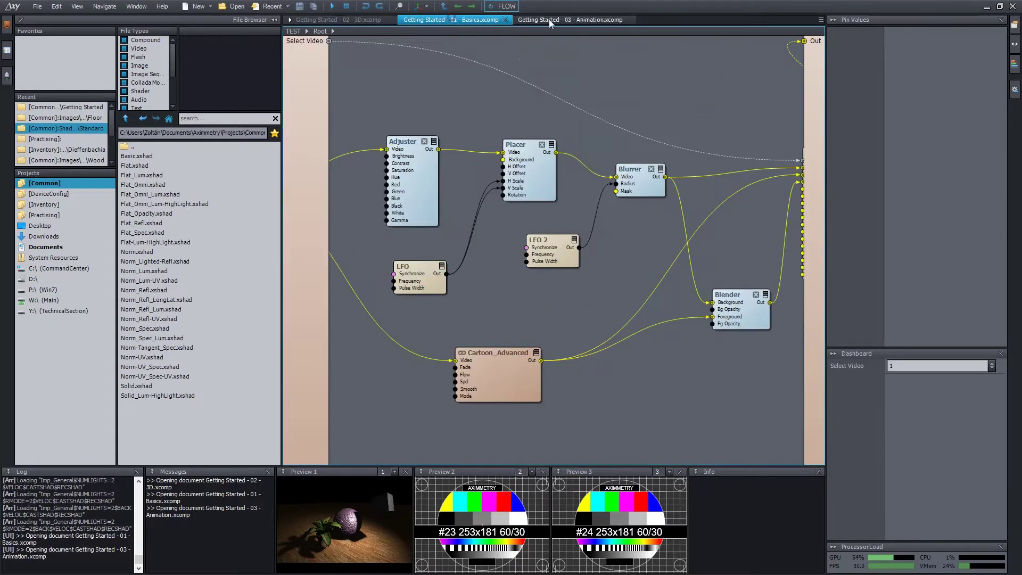
{"action": "left_click", "coordinate": [548, 19]}
{"action": "left_click", "coordinate": [452, 20]}
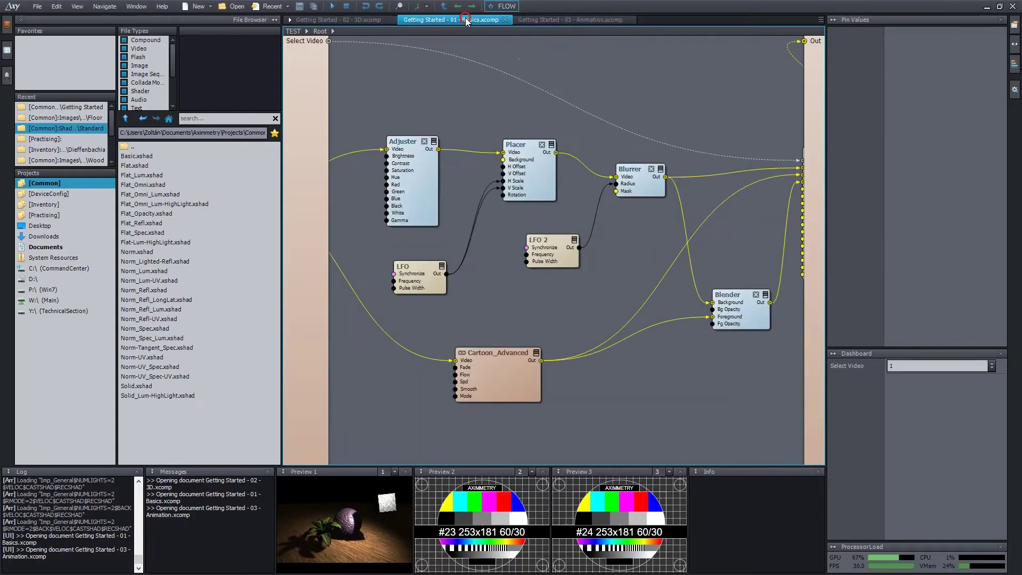
{"action": "left_click", "coordinate": [343, 20]}
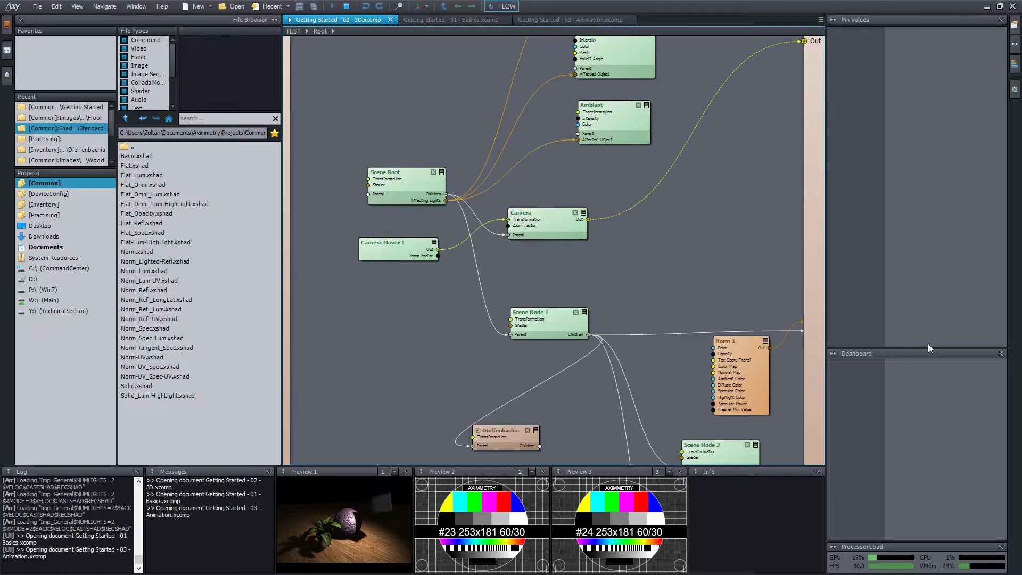
{"action": "left_click", "coordinate": [676, 281]}
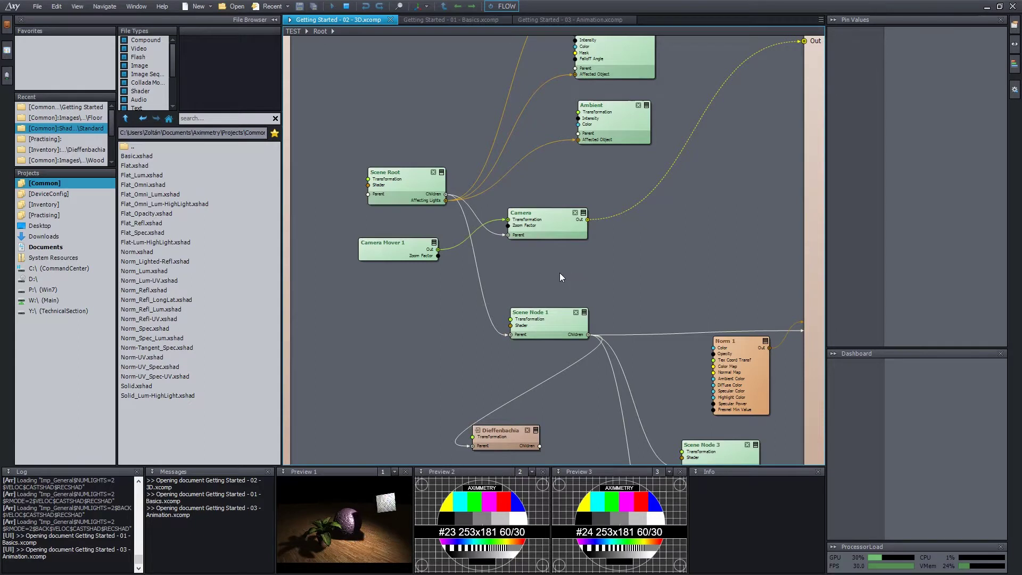
{"action": "middle_click_drag", "start_coordinate": [572, 269], "coordinate": [579, 269]}
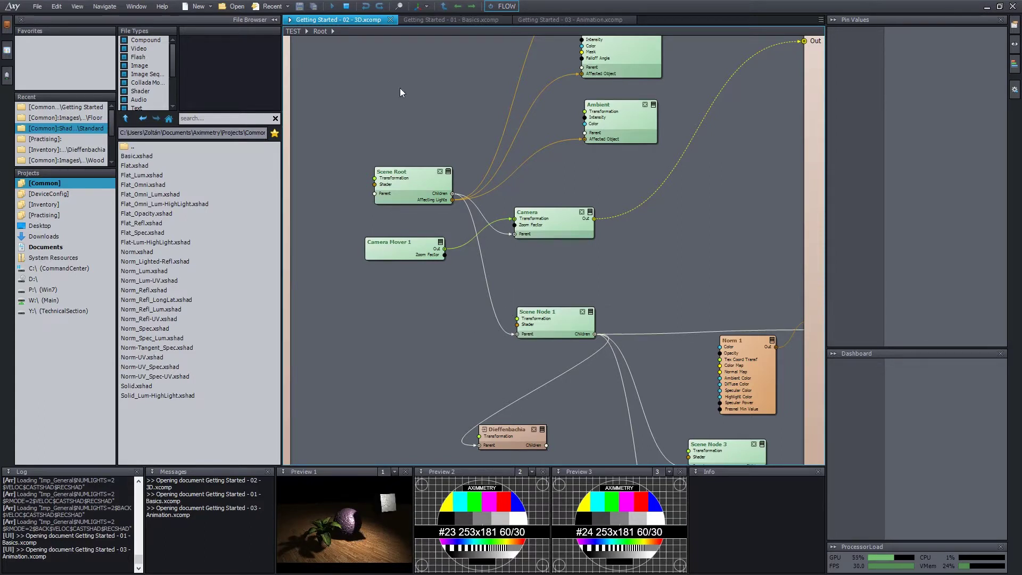
{"action": "scroll", "coordinate": [480, 326], "scroll_direction": "up", "scroll_amount": 3}
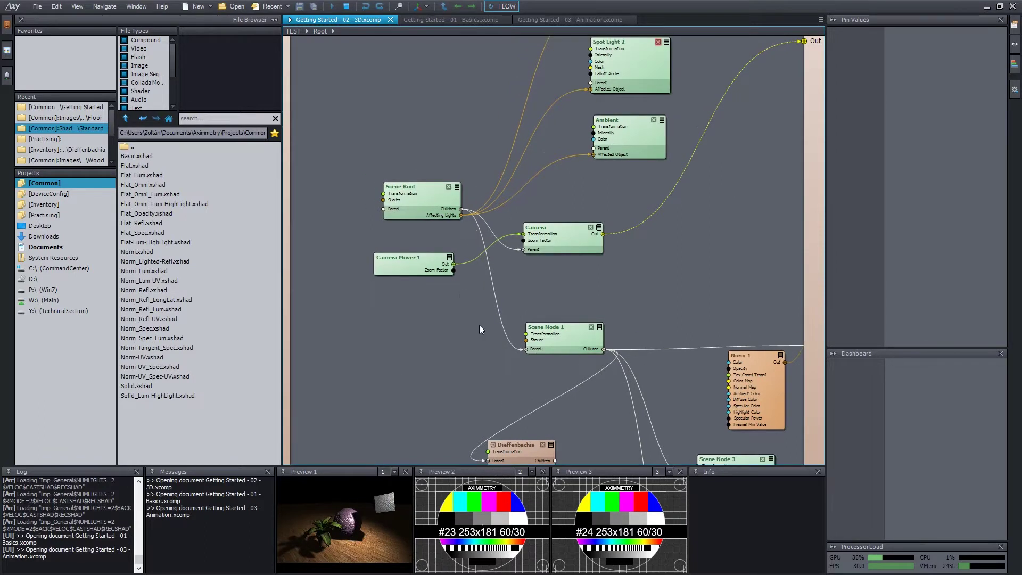
{"action": "scroll", "coordinate": [479, 326], "scroll_direction": "down", "scroll_amount": 2}
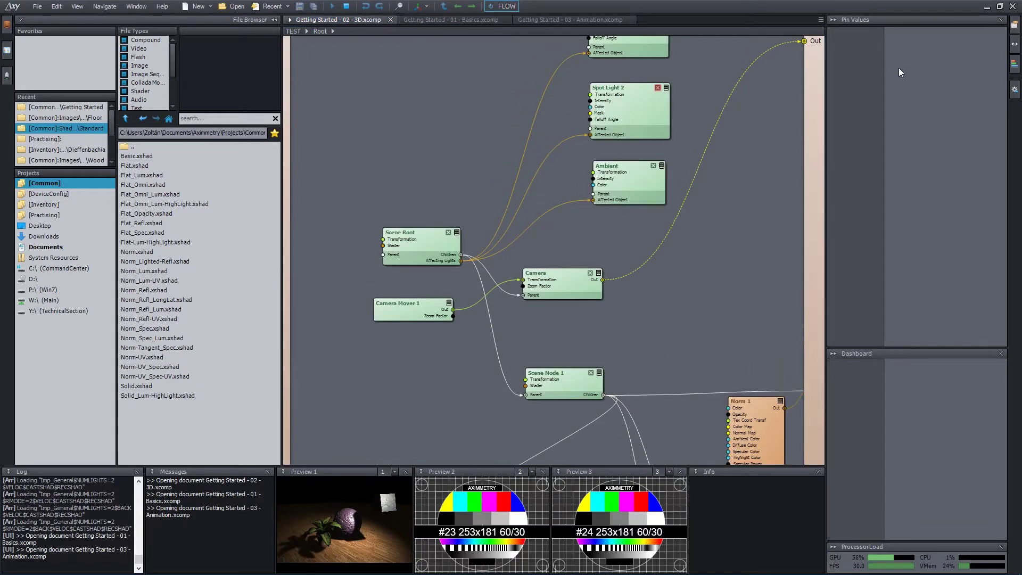
{"action": "left_click", "coordinate": [752, 155]}
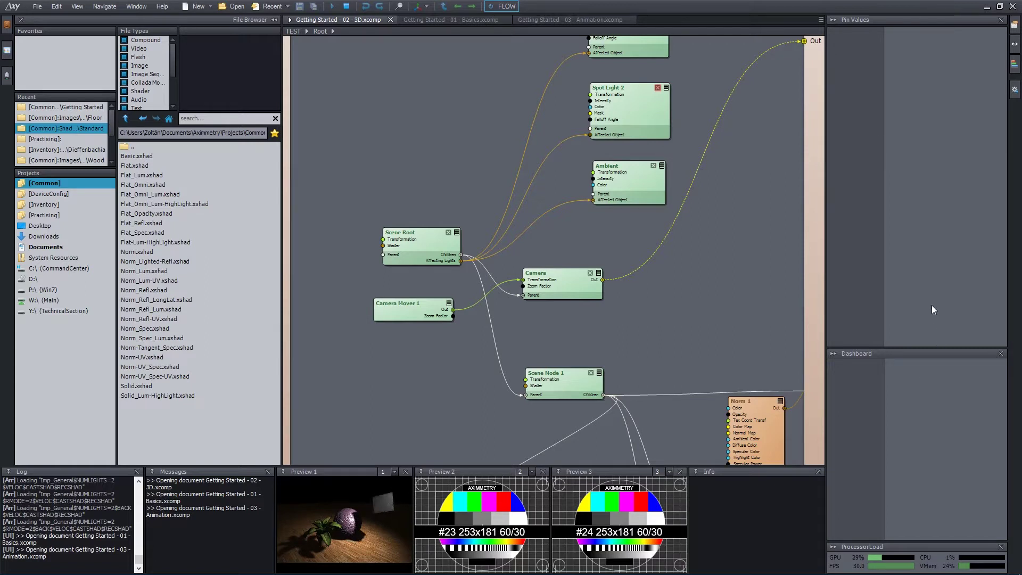
Step: Bring the Pin Values, Dashboard and Processor Load panels into focus one after another
{"action": "left_click", "coordinate": [952, 127]}
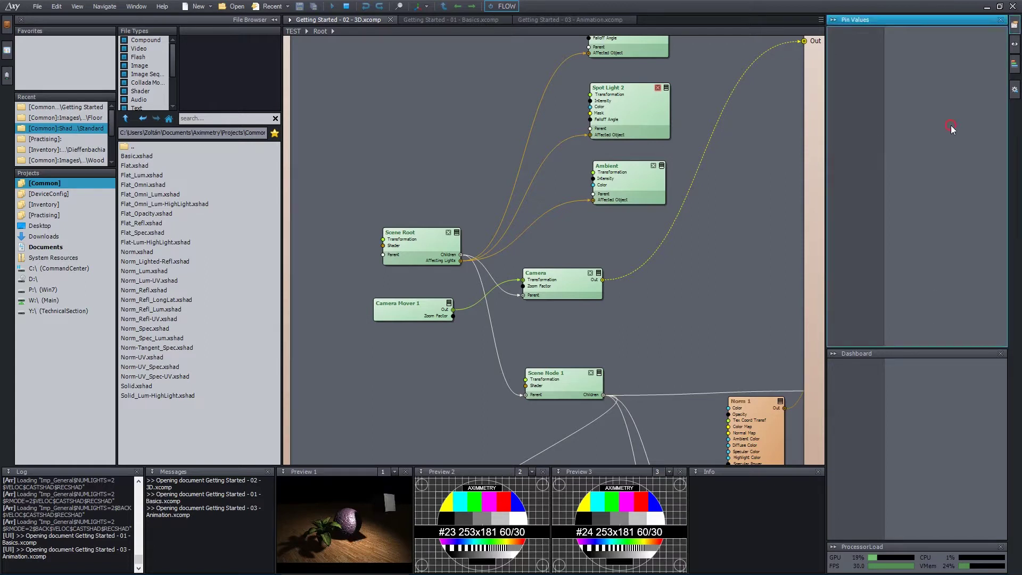
{"action": "left_click", "coordinate": [1015, 63]}
{"action": "left_click", "coordinate": [1014, 25]}
{"action": "left_click", "coordinate": [1014, 45]}
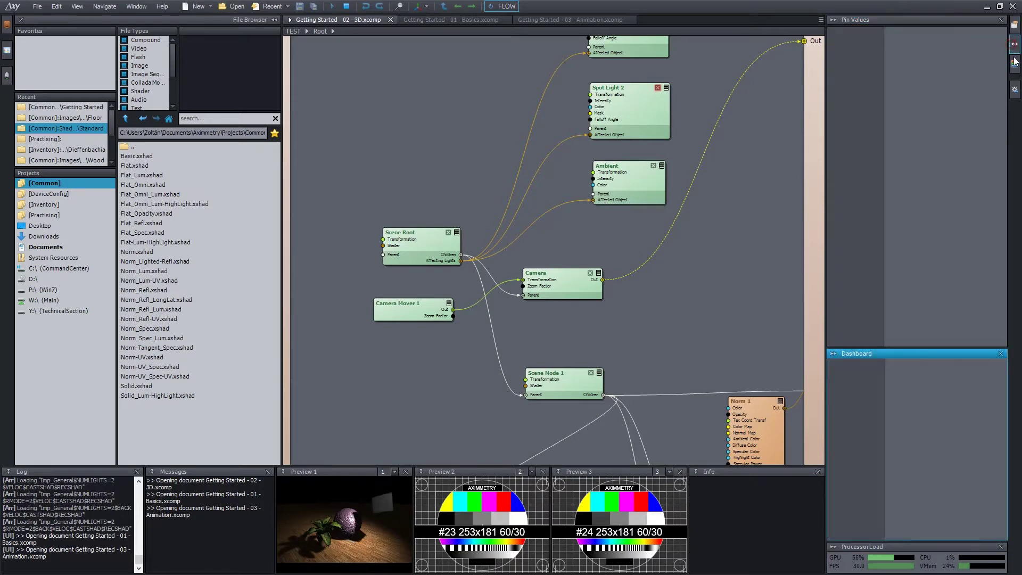
{"action": "left_click", "coordinate": [1014, 63]}
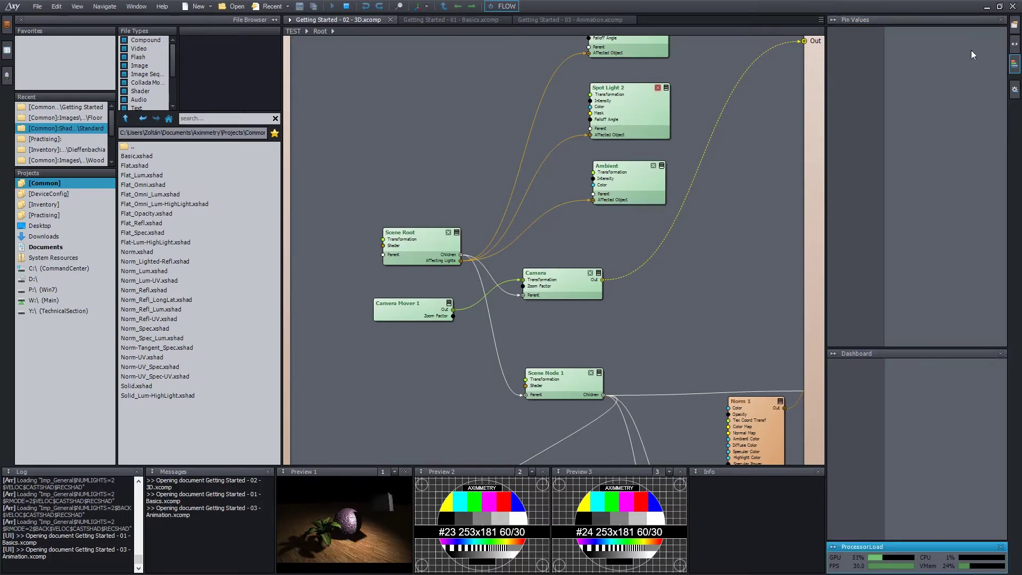
Step: View the History panel in place of the current panel group and return to the Pin Values and Dashboard group
{"action": "left_click", "coordinate": [1015, 93]}
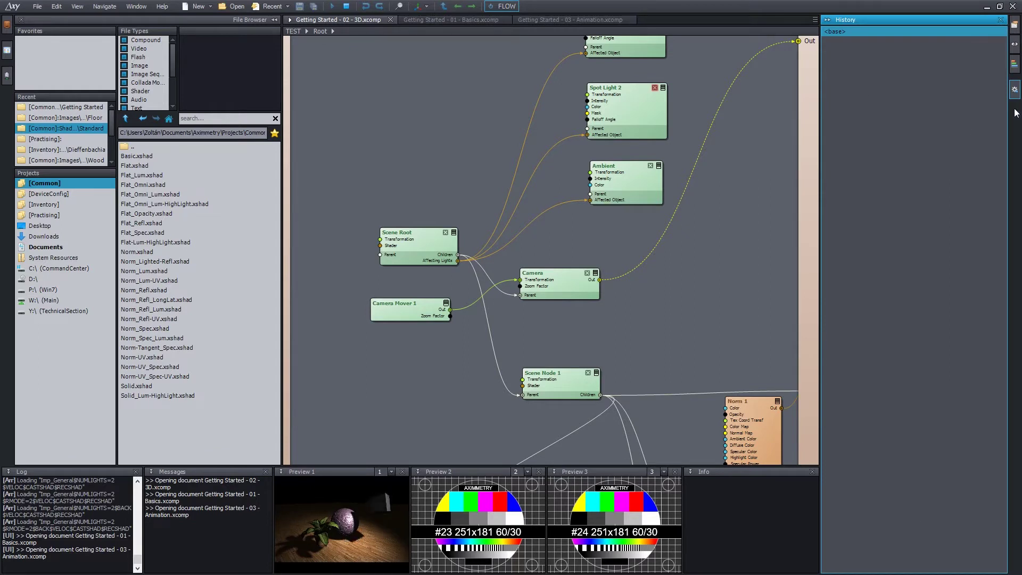
{"action": "left_click", "coordinate": [1015, 47]}
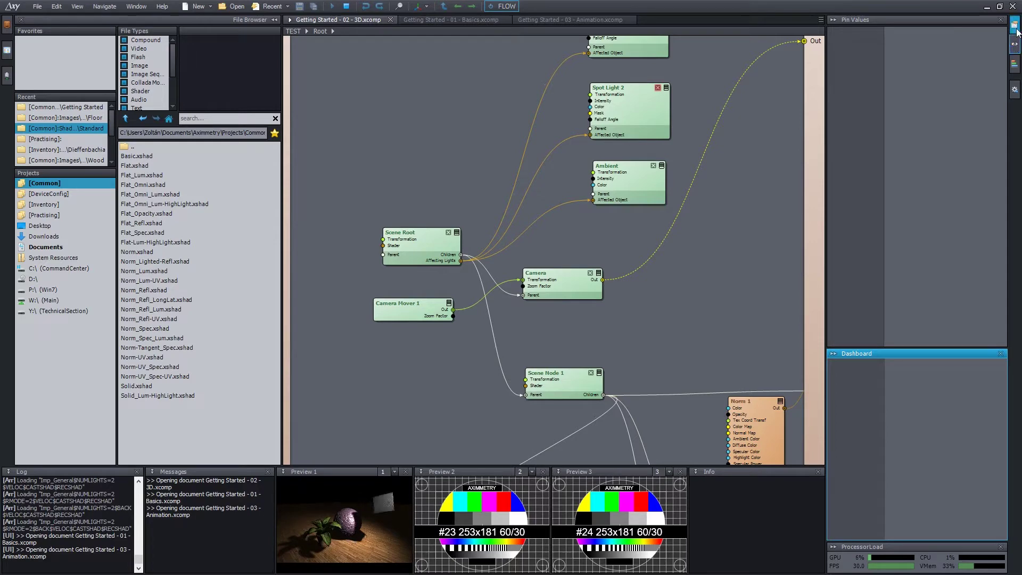
{"action": "left_click", "coordinate": [1015, 27]}
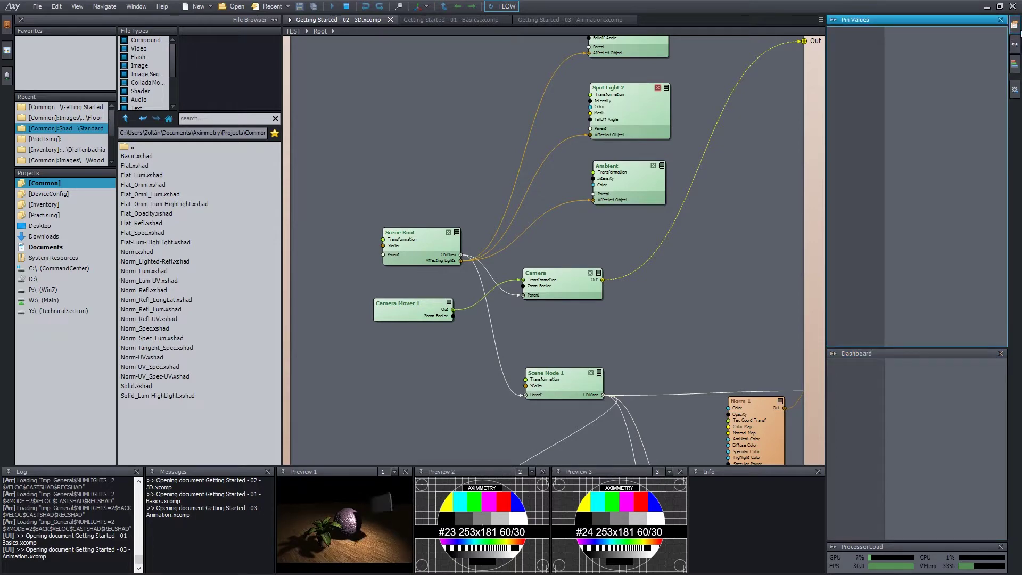
Step: Repeatedly hide and show the panel group containing Pin Values, Dashboard and Processor Load, leaving it shown
{"action": "left_click", "coordinate": [1016, 28]}
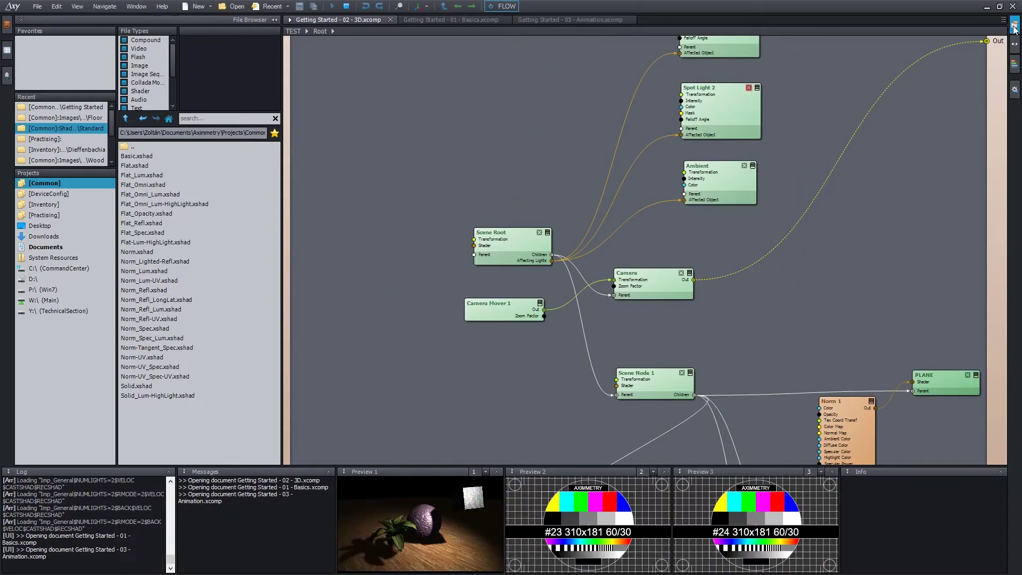
{"action": "left_click", "coordinate": [1016, 30]}
{"action": "left_click", "coordinate": [1015, 30]}
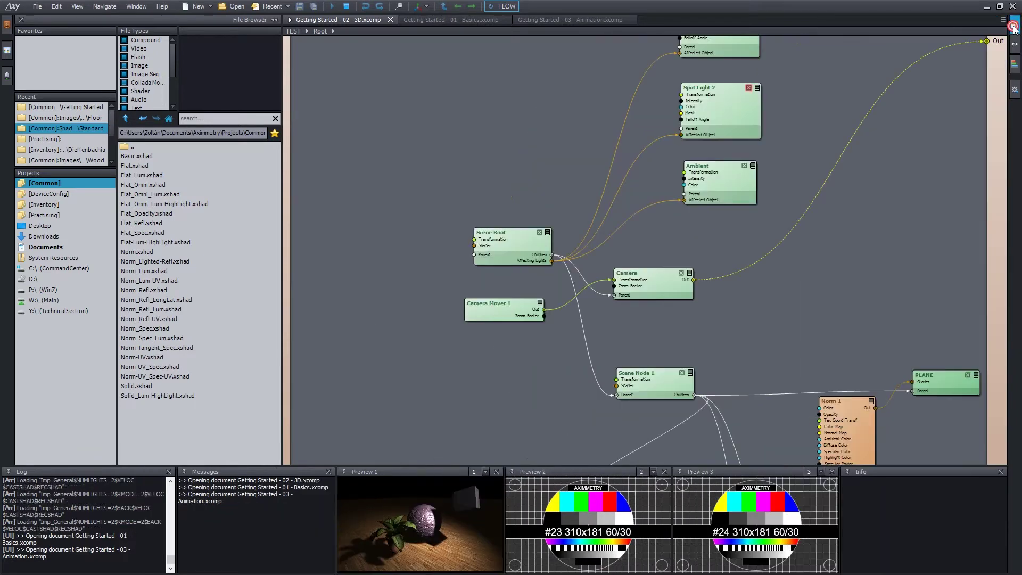
{"action": "left_click", "coordinate": [1015, 29]}
{"action": "left_click", "coordinate": [1016, 30]}
{"action": "left_click", "coordinate": [1015, 28]}
{"action": "left_click", "coordinate": [1014, 28]}
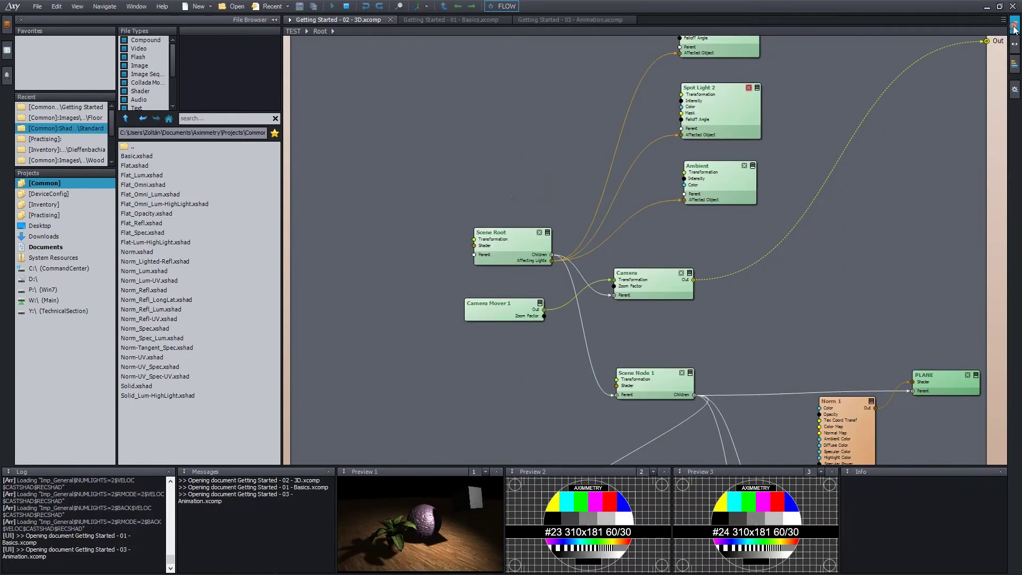
{"action": "left_click", "coordinate": [1015, 28]}
{"action": "left_click", "coordinate": [1014, 29]}
{"action": "left_click", "coordinate": [1015, 28]}
{"action": "left_click", "coordinate": [1015, 28]}
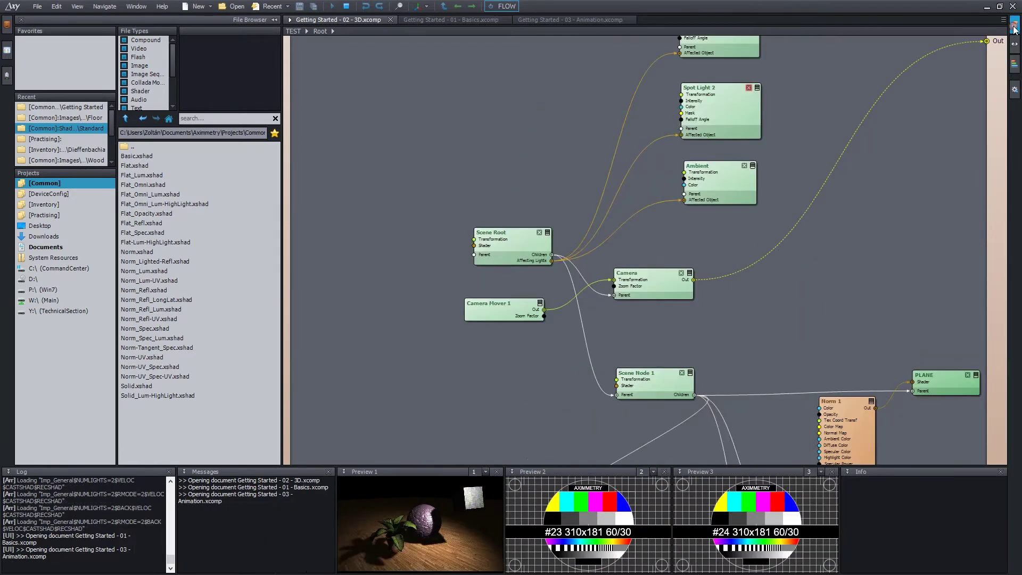
{"action": "left_click", "coordinate": [1015, 28]}
Step: Collapse the whole panel group from the Pin Values header and restore it
{"action": "left_click", "coordinate": [925, 357]}
{"action": "left_click", "coordinate": [886, 258]}
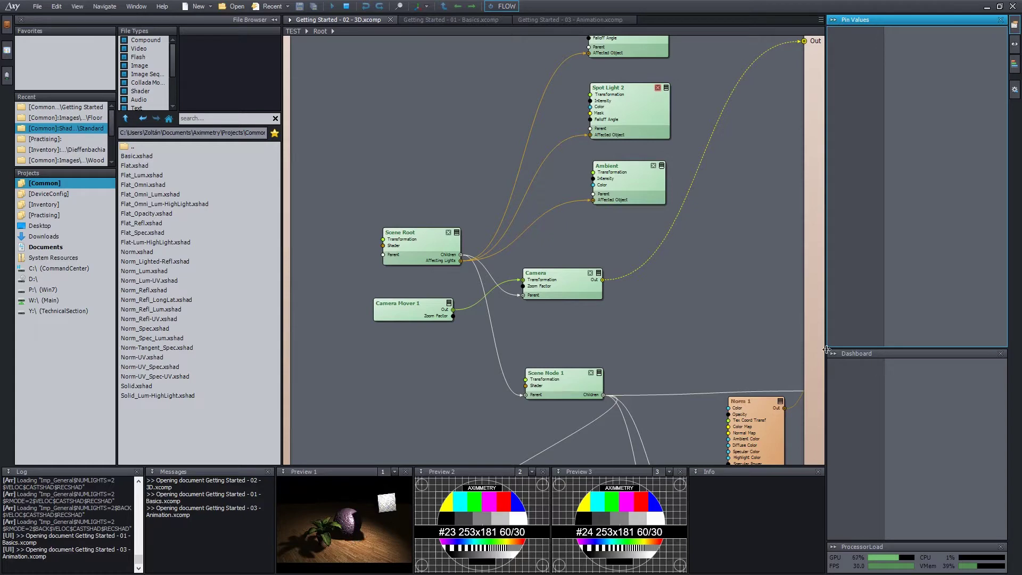
{"action": "left_click", "coordinate": [871, 358]}
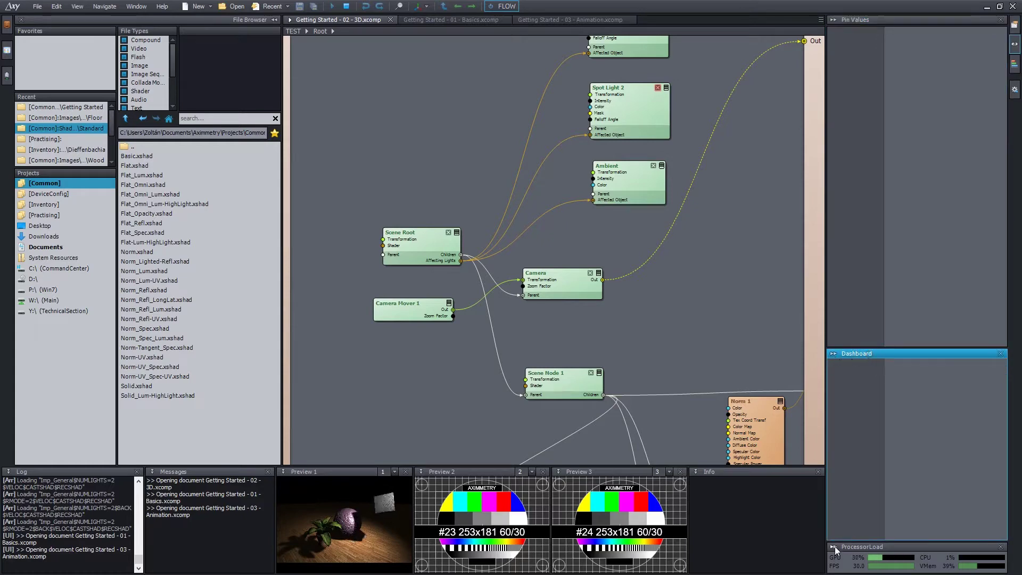
{"action": "left_click", "coordinate": [834, 21]}
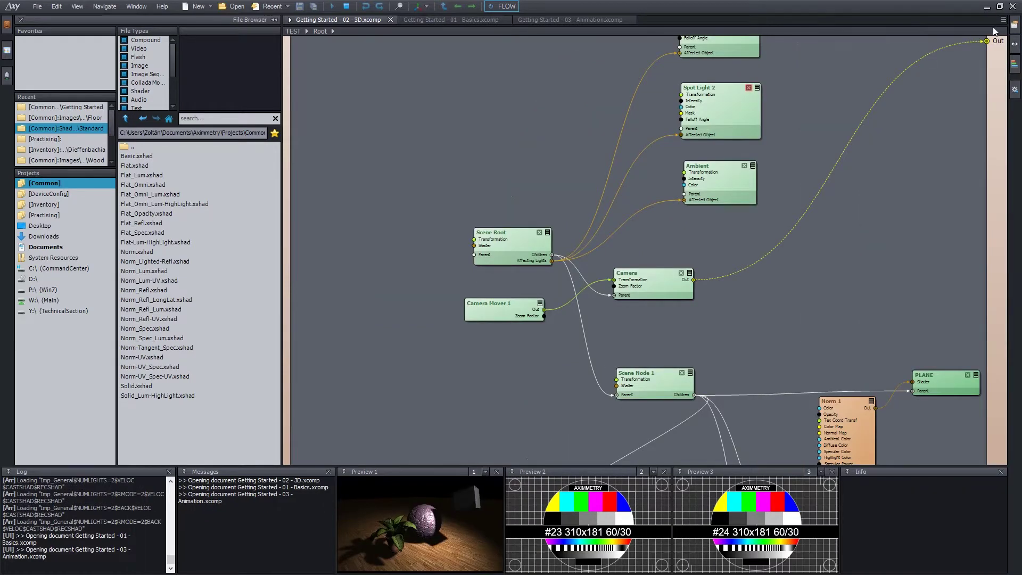
{"action": "left_click", "coordinate": [1015, 24]}
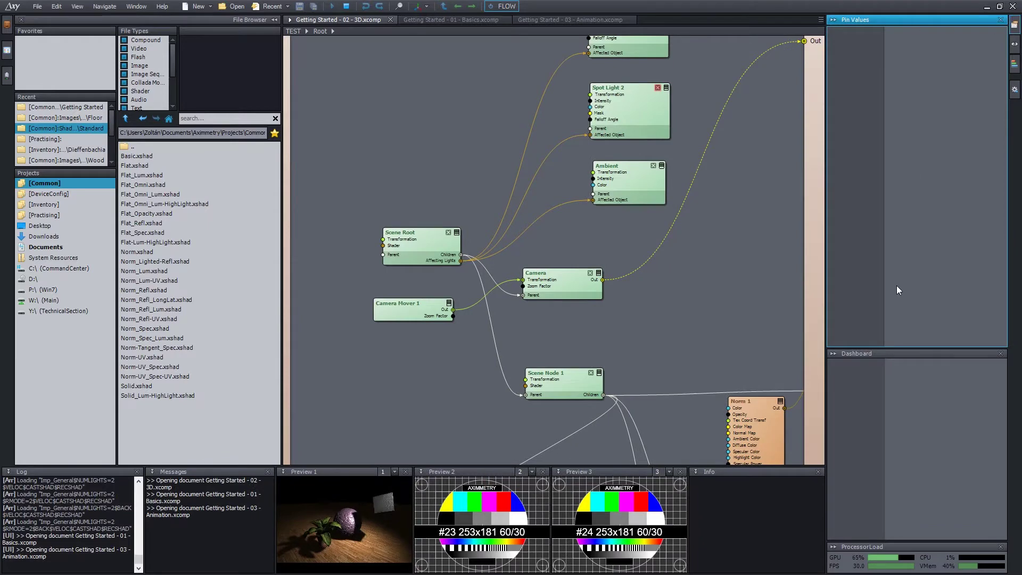
Step: Narrow the Pin Values panel group all the way until it closes, and reopen it
{"action": "left_click", "coordinate": [911, 353]}
{"action": "left_click", "coordinate": [1014, 24]}
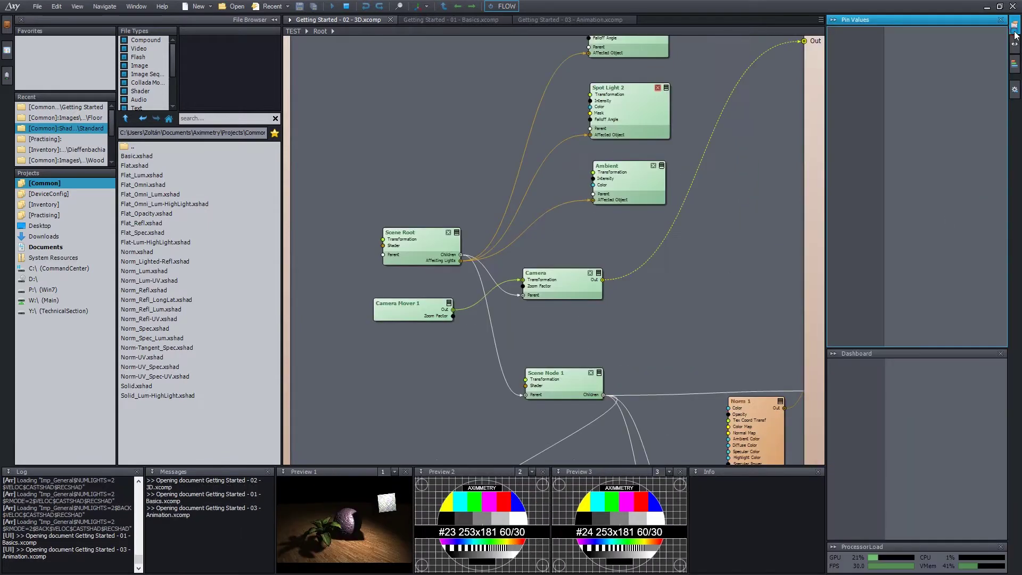
{"action": "left_click_drag", "start_coordinate": [827, 230], "coordinate": [1019, 227]}
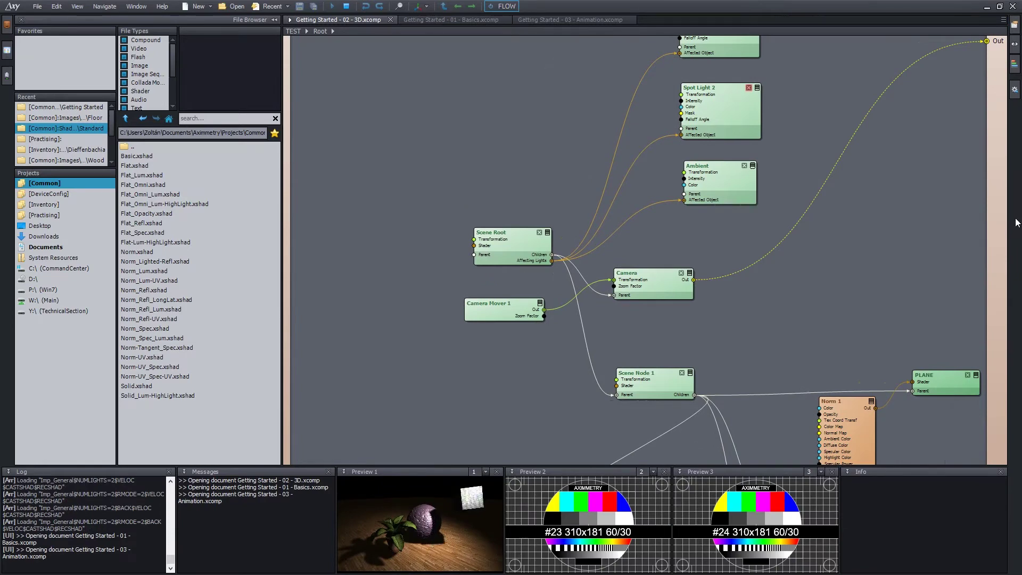
{"action": "left_click", "coordinate": [1016, 24]}
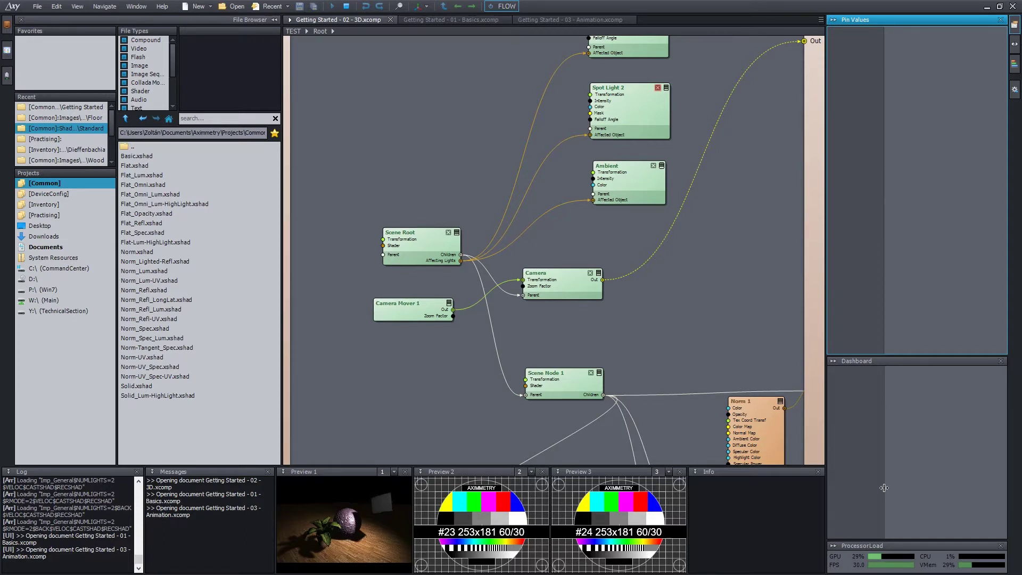
Step: Dock the Preview 1 panel between Pin Values and Dashboard and make the Processor Load panel slightly taller
{"action": "left_click_drag", "start_coordinate": [344, 471], "coordinate": [920, 447]}
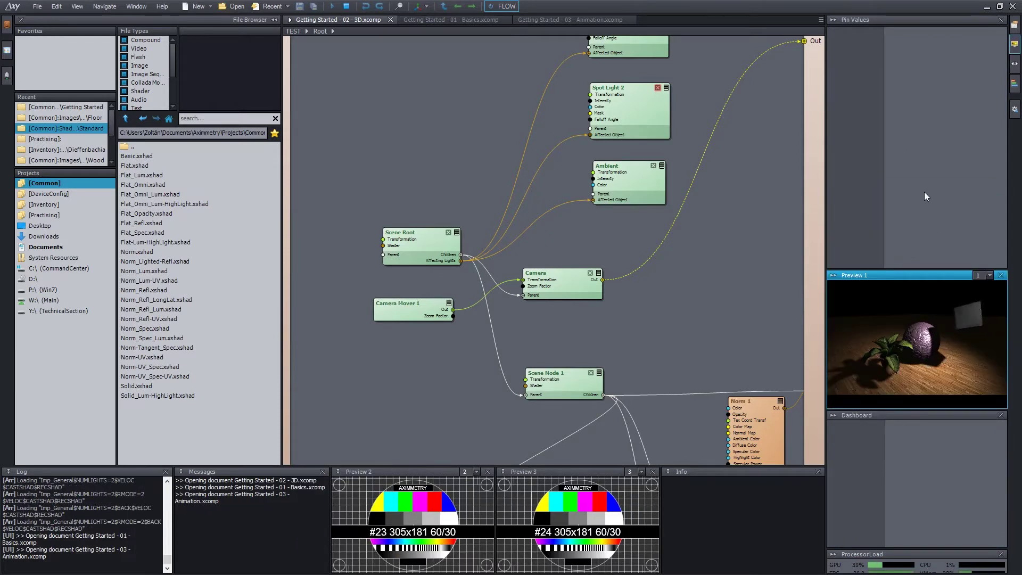
{"action": "left_click_drag", "start_coordinate": [910, 549], "coordinate": [910, 540]}
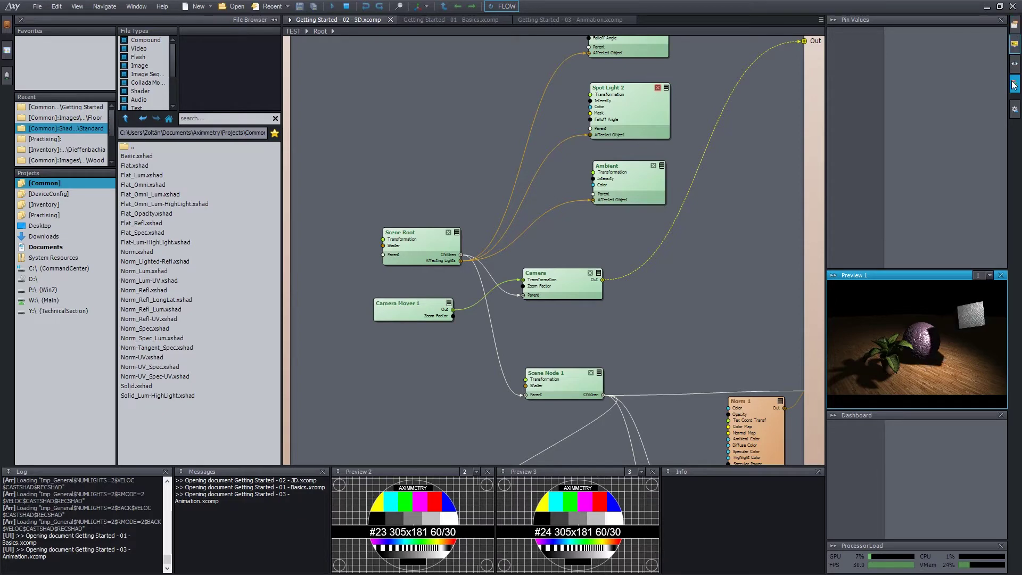
Step: Hide and show the panel group twice through its Preview 1 entry, leaving Preview 1 visible
{"action": "left_click", "coordinate": [1015, 46]}
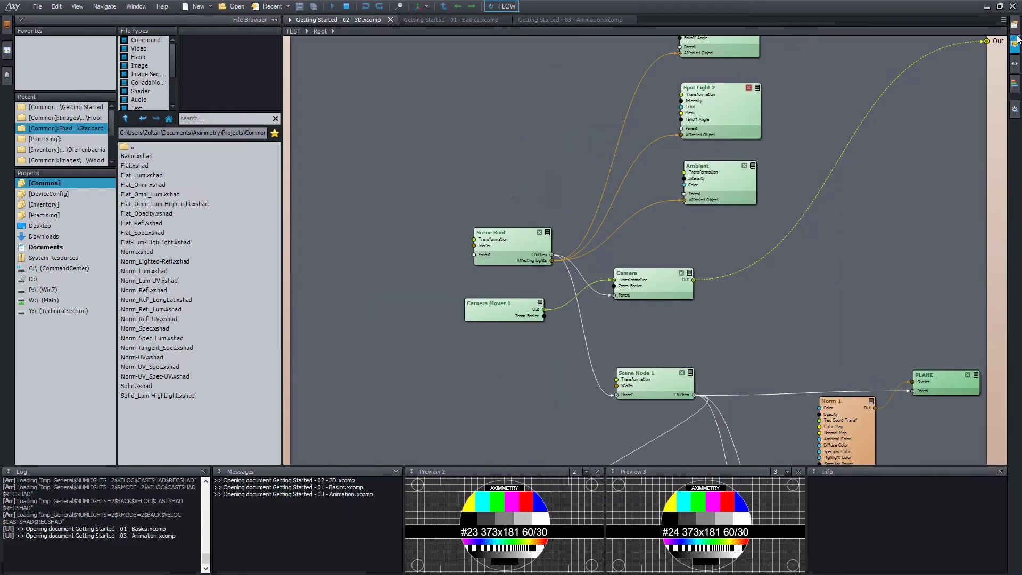
{"action": "left_click", "coordinate": [1015, 43]}
{"action": "left_click", "coordinate": [1015, 42]}
{"action": "left_click", "coordinate": [1015, 43]}
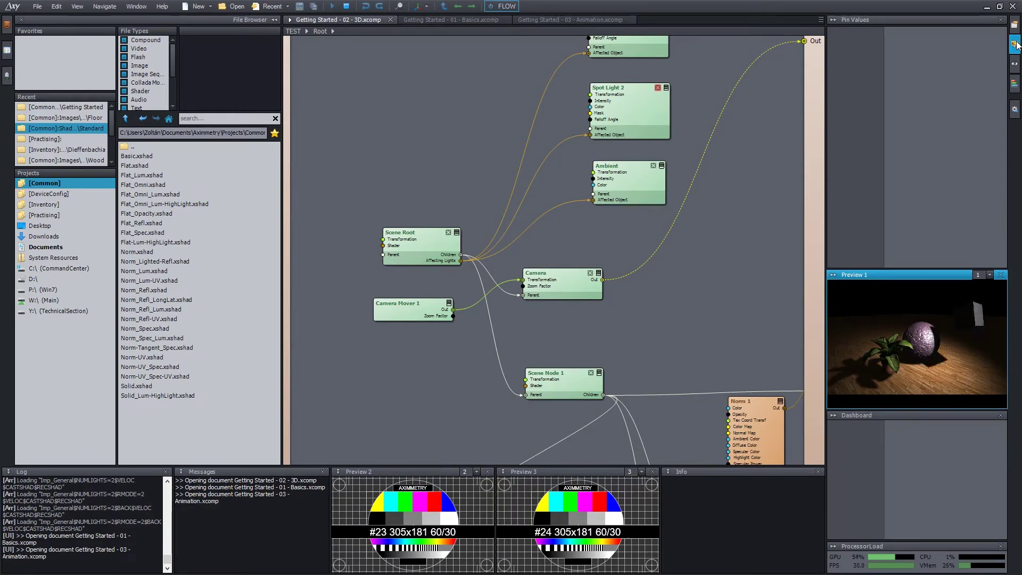
Step: Move the Log panel into its own new panel group in the side dock beside History, and widen it
{"action": "left_click", "coordinate": [78, 473]}
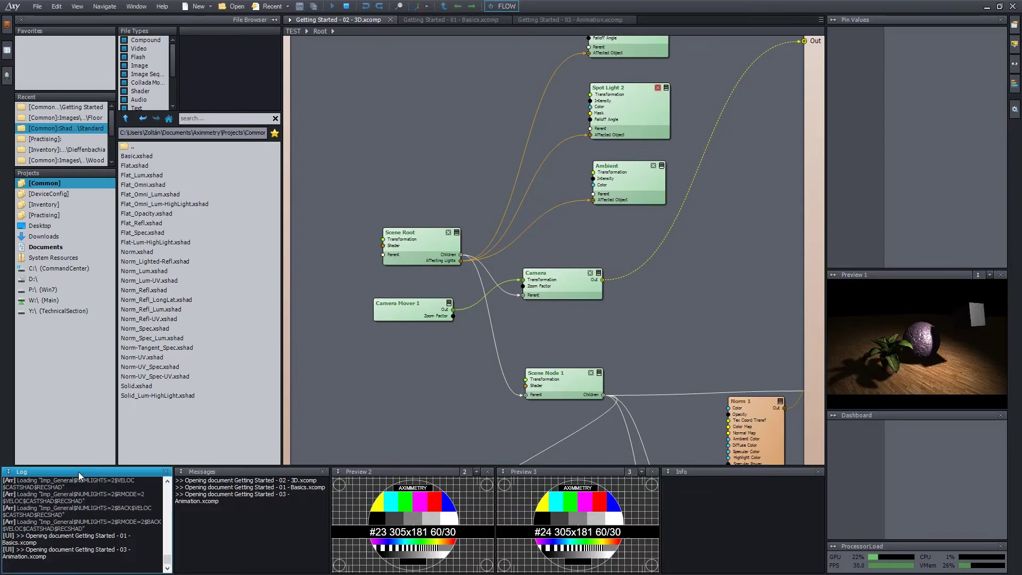
{"action": "left_click_drag", "start_coordinate": [79, 474], "coordinate": [1014, 278]}
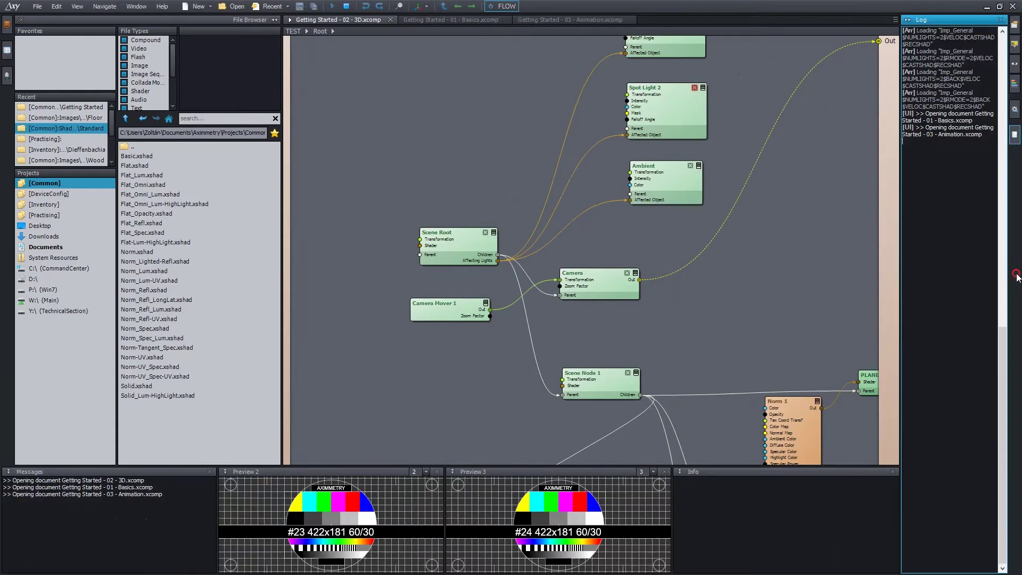
{"action": "left_click_drag", "start_coordinate": [900, 278], "coordinate": [868, 277]}
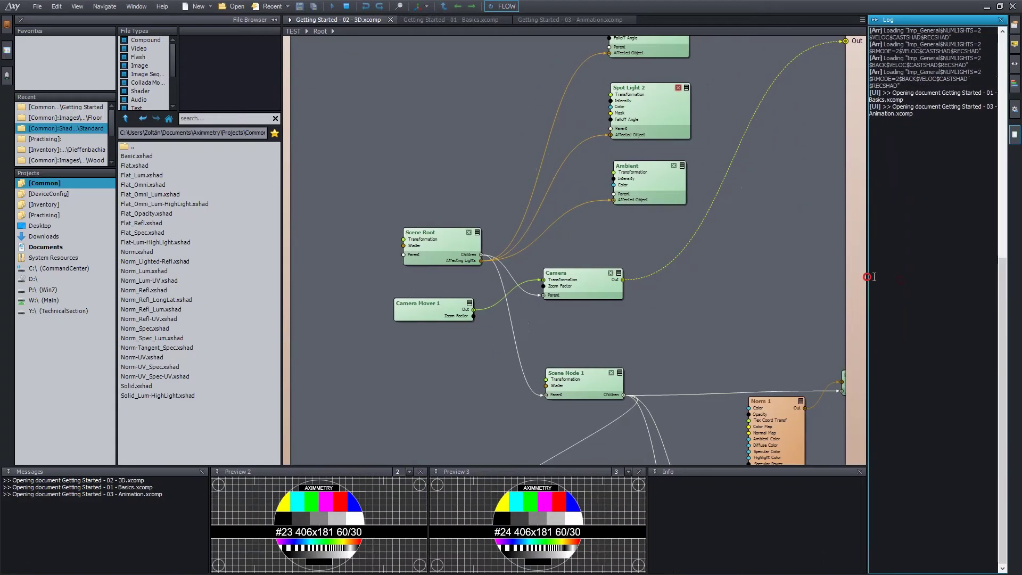
Step: Check the History group, return to the Log group, and dock the Messages panel beneath Log
{"action": "left_click", "coordinate": [1016, 112]}
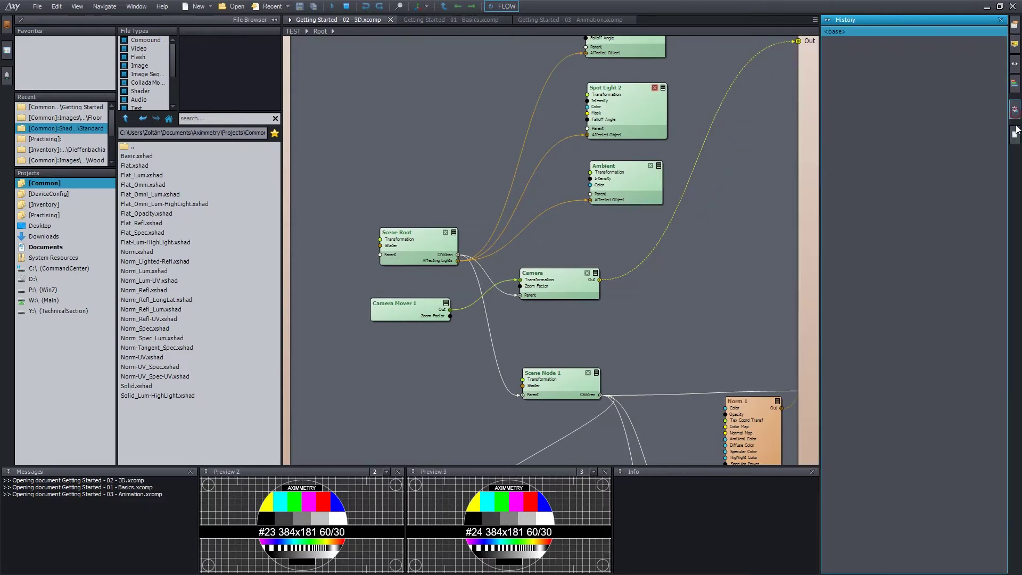
{"action": "left_click", "coordinate": [1017, 134]}
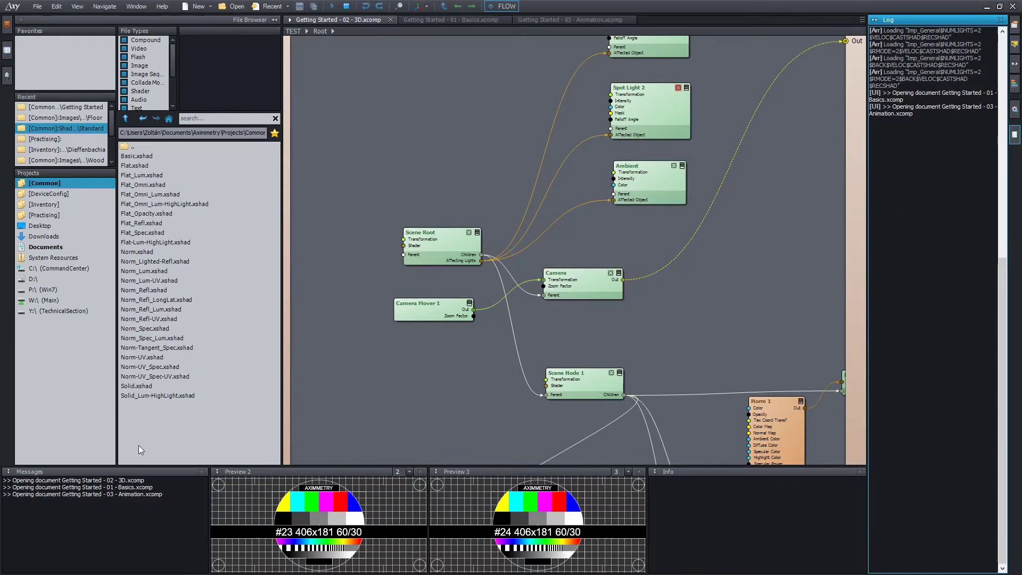
{"action": "left_click_drag", "start_coordinate": [60, 474], "coordinate": [931, 362]}
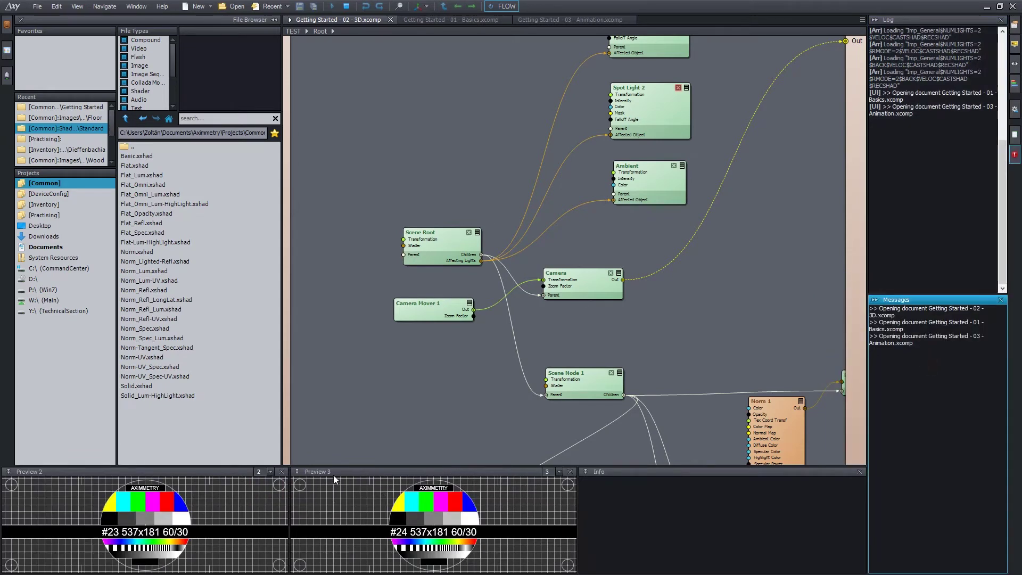
Step: Dock the Preview 3 panel beneath Messages, check the Pin Values and History groups, and return to the Log group
{"action": "left_click_drag", "start_coordinate": [336, 478], "coordinate": [947, 466]}
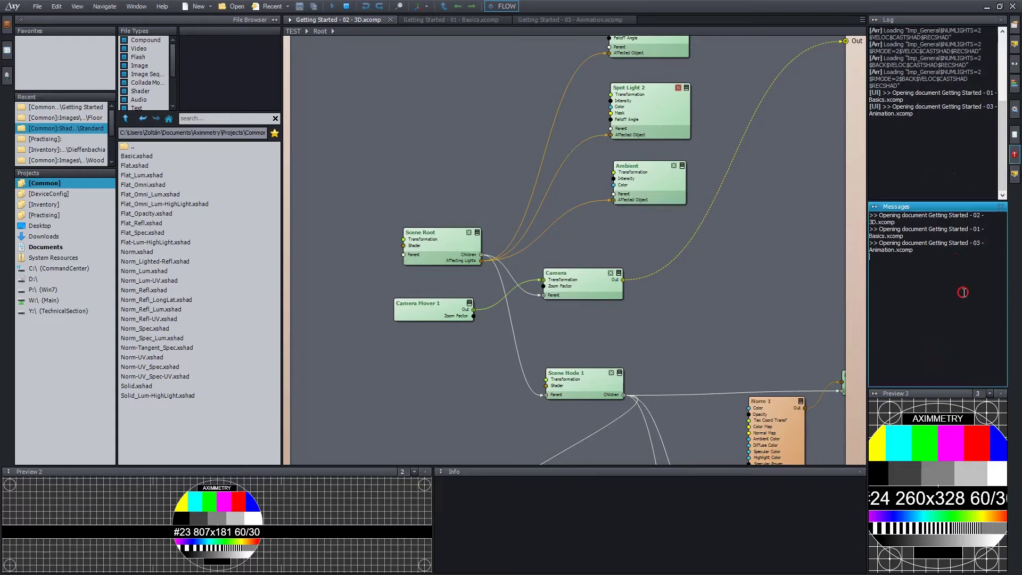
{"action": "left_click", "coordinate": [1015, 110]}
{"action": "left_click", "coordinate": [1016, 64]}
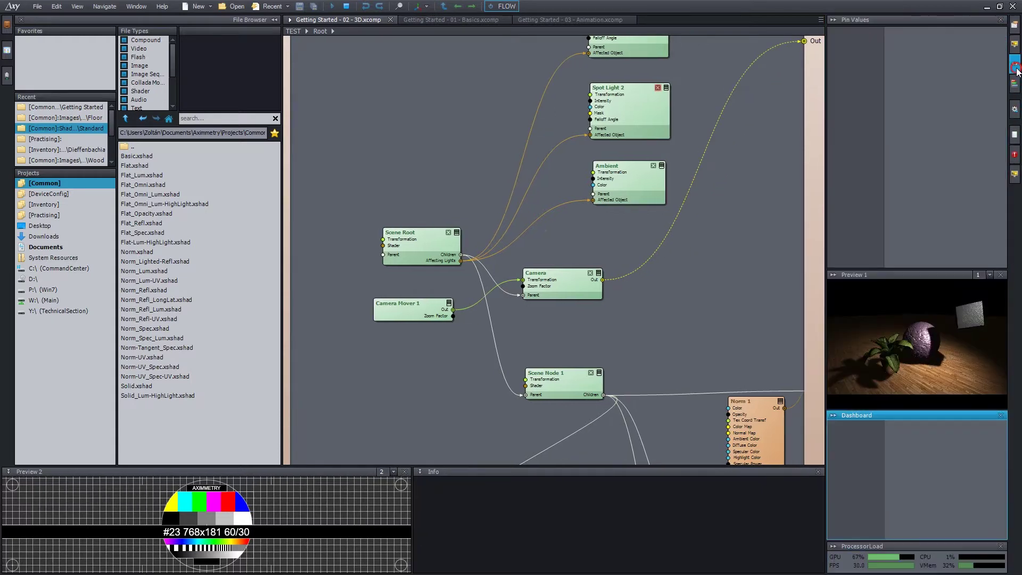
{"action": "left_click", "coordinate": [1016, 111]}
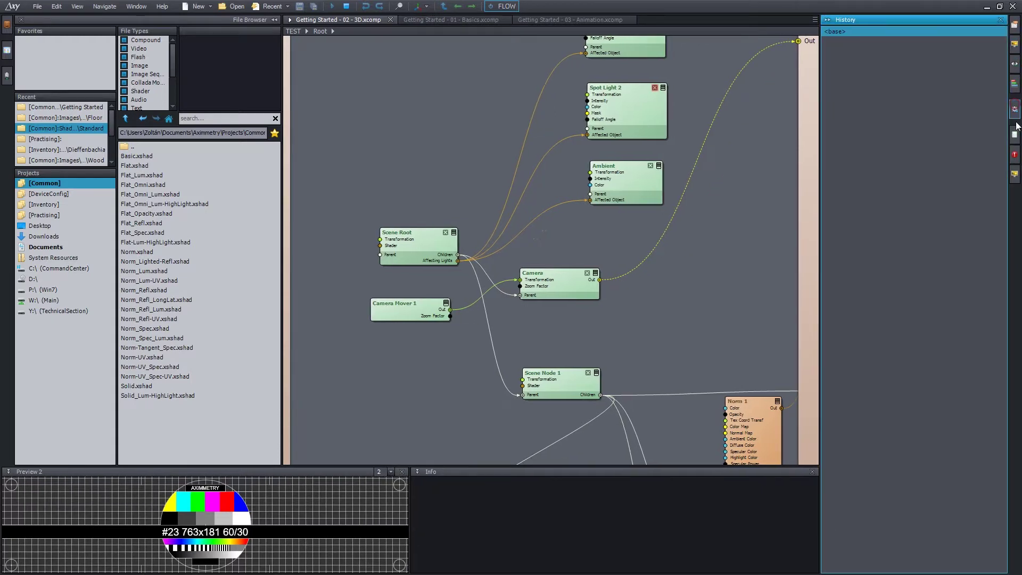
{"action": "left_click", "coordinate": [1016, 134]}
{"action": "left_click", "coordinate": [952, 202]}
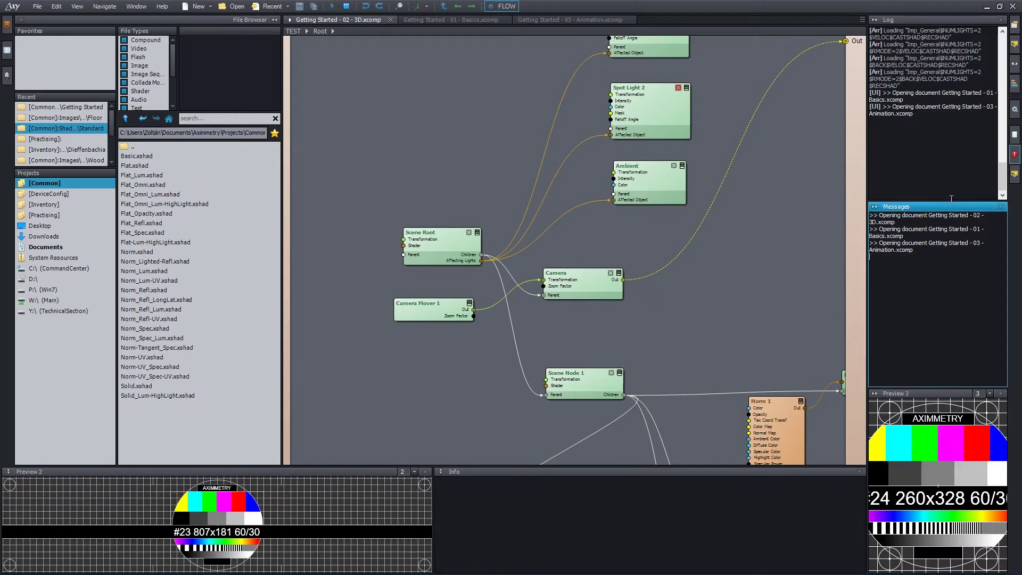
Step: Adjust the heights of the stacked Log, Messages and Preview 3 panels by moving their dividers
{"action": "left_click_drag", "start_coordinate": [950, 202], "coordinate": [952, 280]}
{"action": "left_click_drag", "start_coordinate": [944, 167], "coordinate": [945, 190]}
{"action": "left_click_drag", "start_coordinate": [951, 388], "coordinate": [951, 333]}
Step: Dock Preview 2 in the Log group, adjust the panel heights, and move Preview 3 back beside Info
{"action": "left_click_drag", "start_coordinate": [128, 472], "coordinate": [943, 468]}
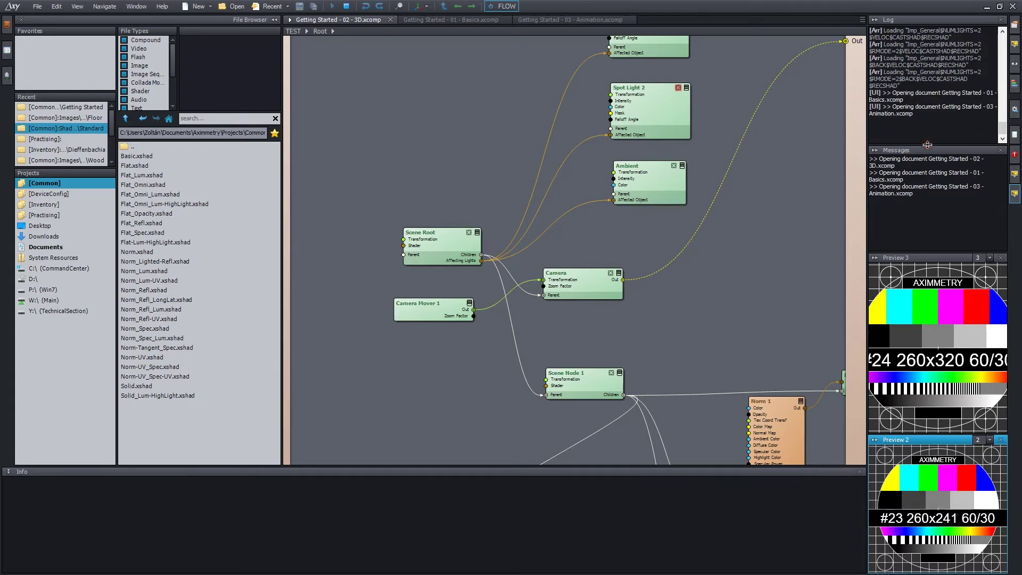
{"action": "left_click_drag", "start_coordinate": [927, 144], "coordinate": [931, 110]}
{"action": "left_click_drag", "start_coordinate": [940, 221], "coordinate": [938, 252]}
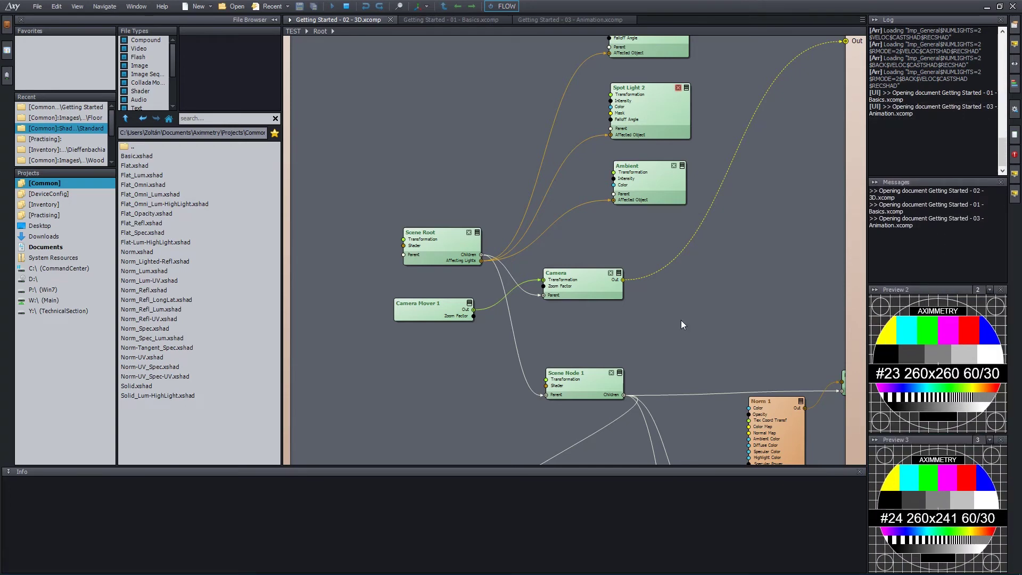
{"action": "left_click_drag", "start_coordinate": [938, 440], "coordinate": [684, 519]}
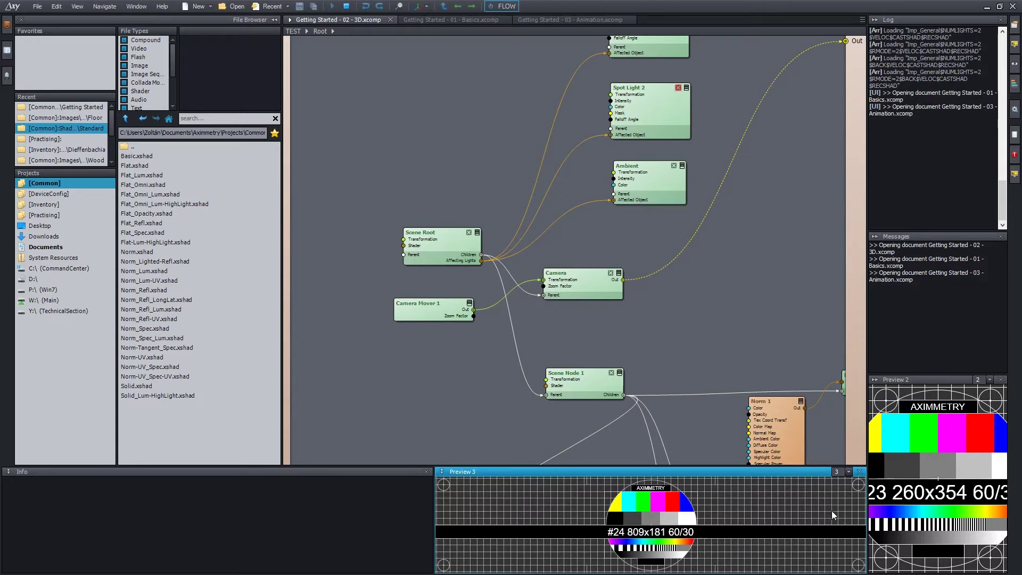
Step: Set the docking side priority to Bottom, and change it to Left, Bottom
{"action": "left_click", "coordinate": [862, 19]}
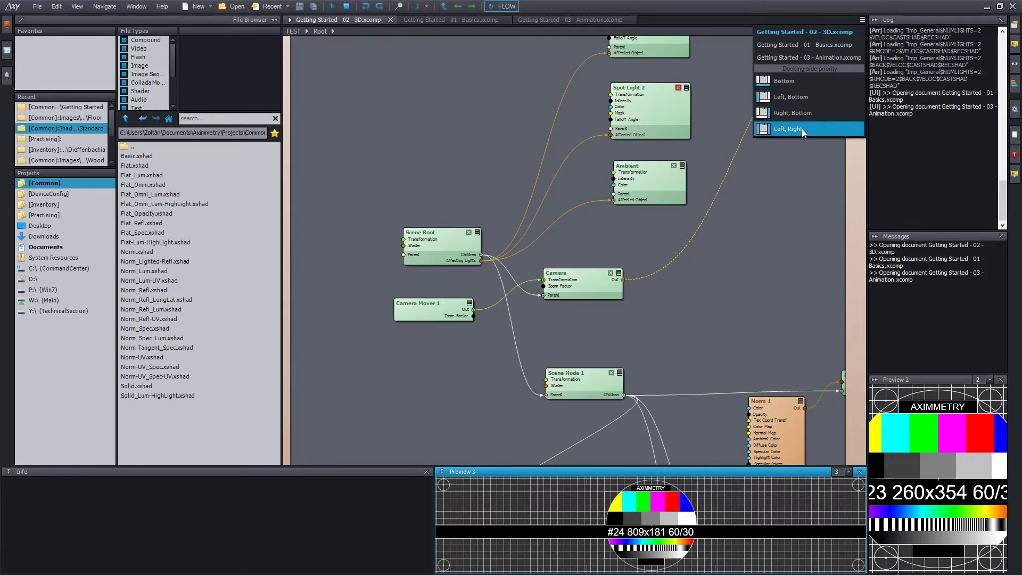
{"action": "left_click", "coordinate": [794, 84]}
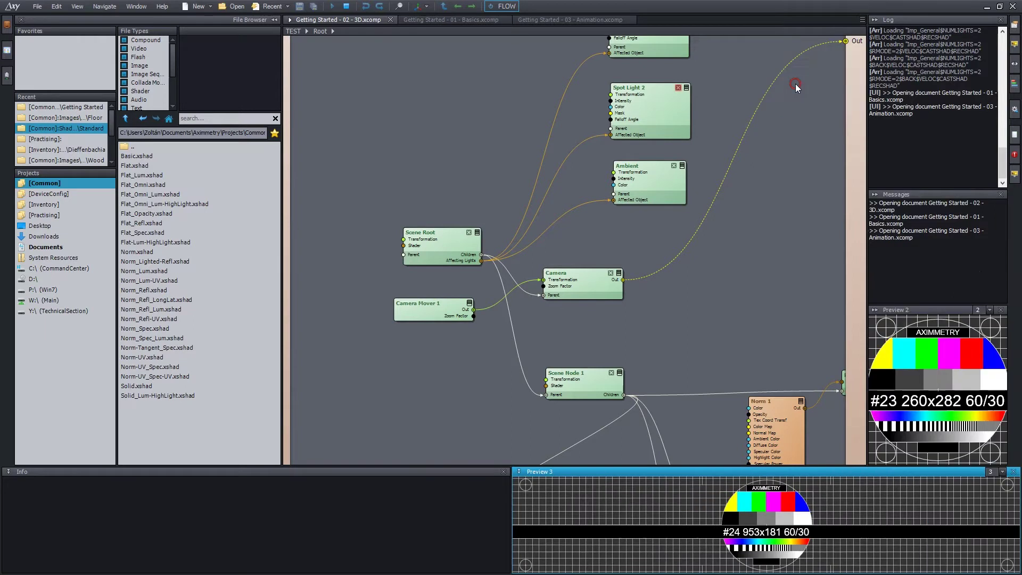
{"action": "left_click", "coordinate": [862, 19]}
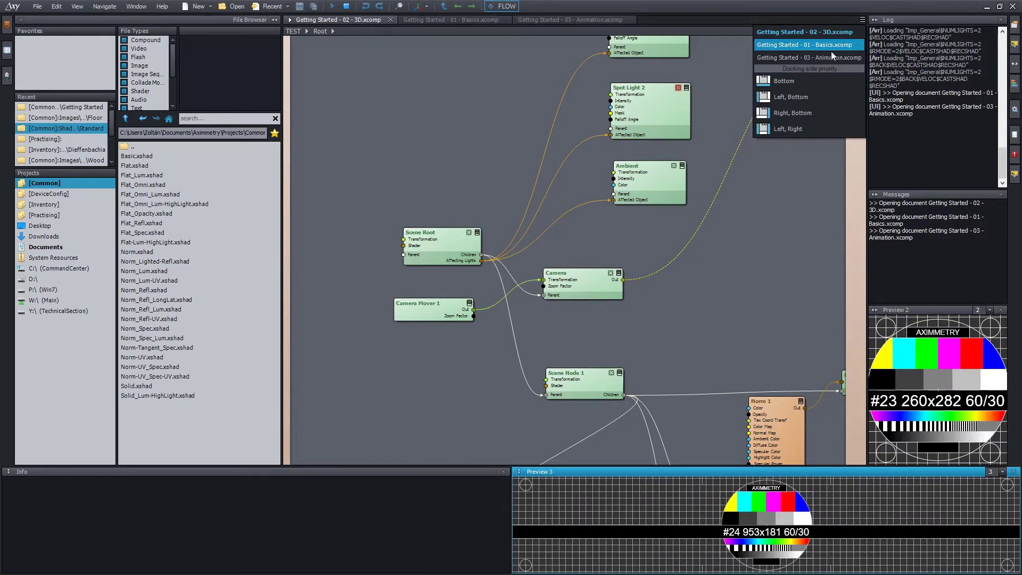
{"action": "left_click", "coordinate": [818, 82]}
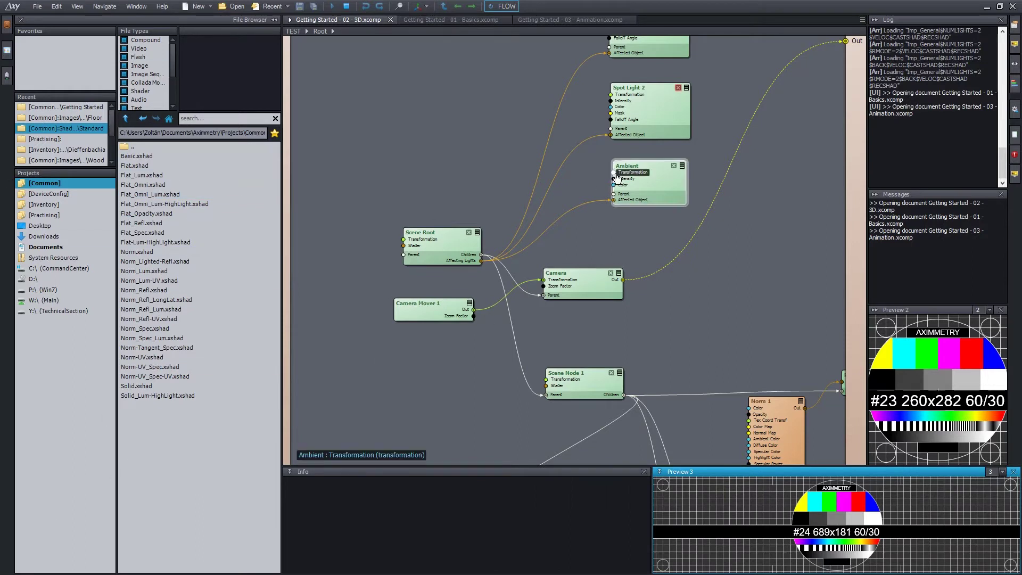
Step: Move the Preview 2 and Preview 1 panels into the central document area as tabs
{"action": "left_click", "coordinate": [919, 309]}
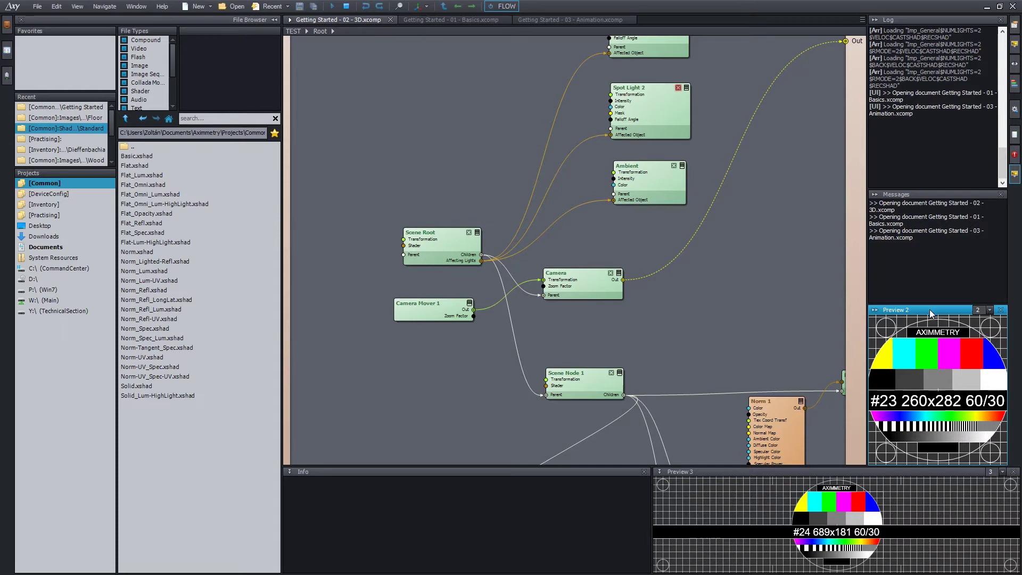
{"action": "left_click_drag", "start_coordinate": [929, 309], "coordinate": [631, 138]}
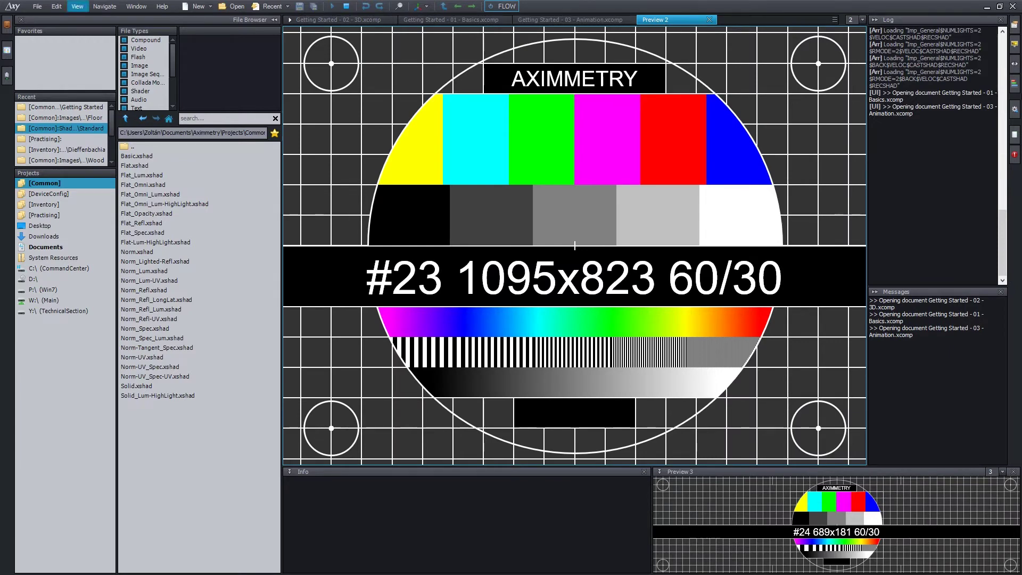
{"action": "left_click", "coordinate": [1015, 45]}
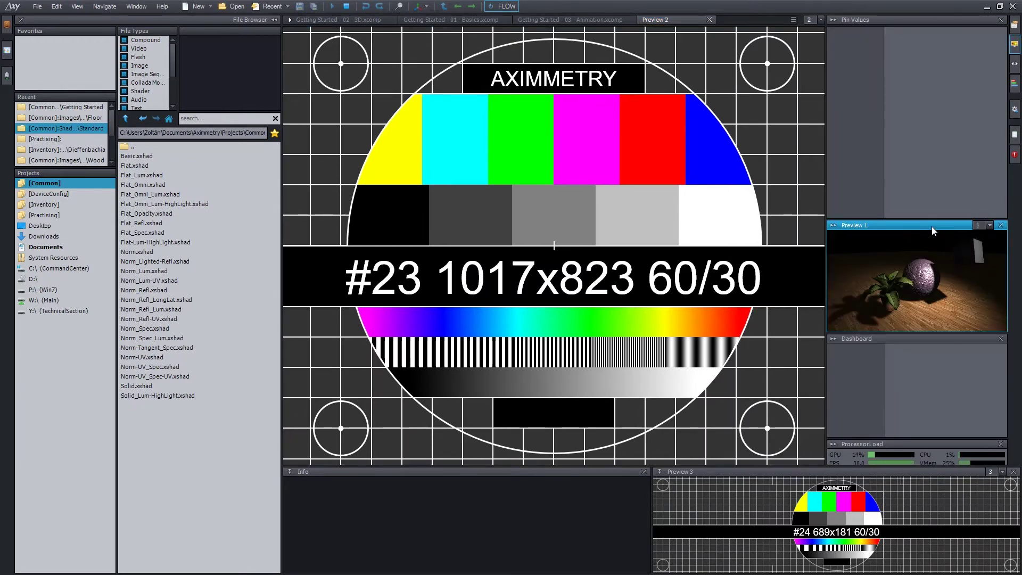
{"action": "left_click_drag", "start_coordinate": [919, 226], "coordinate": [675, 72]}
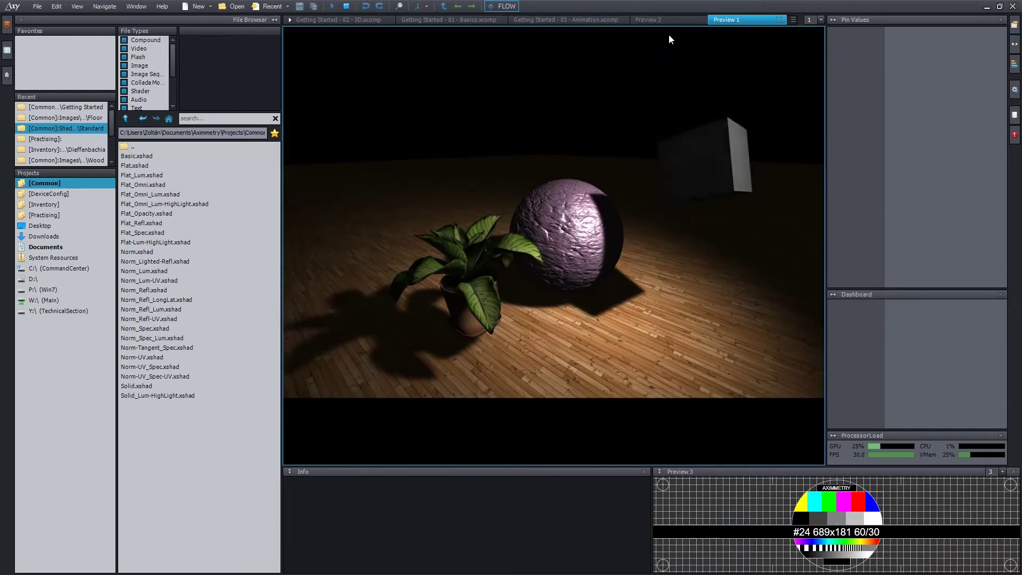
Step: Switch between the Preview 1, Preview 2 and document tabs, ending on Getting Started - 02 - 3D.xcomp
{"action": "left_click", "coordinate": [647, 19]}
{"action": "left_click", "coordinate": [579, 21]}
{"action": "left_click", "coordinate": [643, 19]}
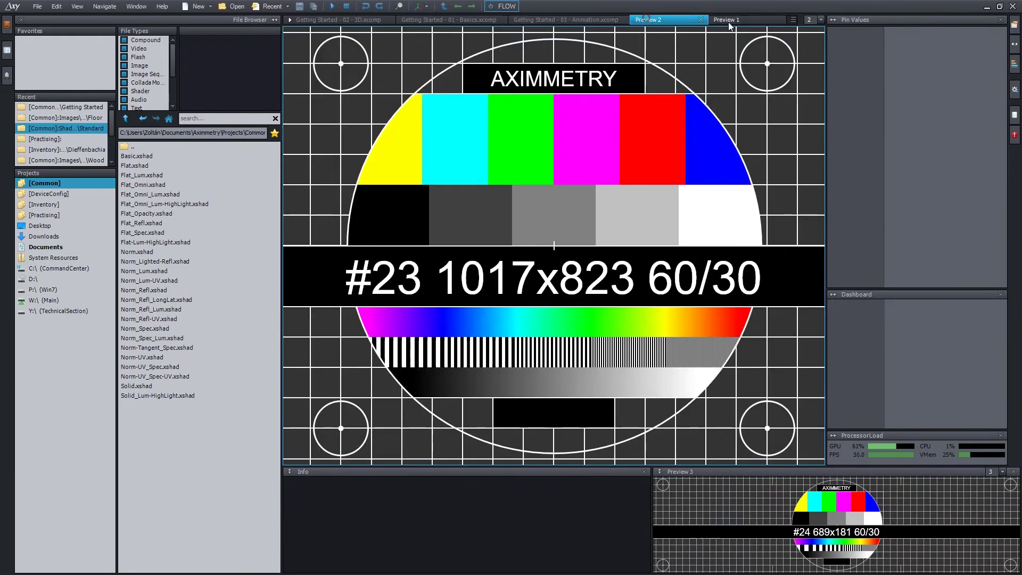
{"action": "left_click", "coordinate": [725, 20]}
{"action": "left_click", "coordinate": [648, 20]}
{"action": "left_click", "coordinate": [346, 19]}
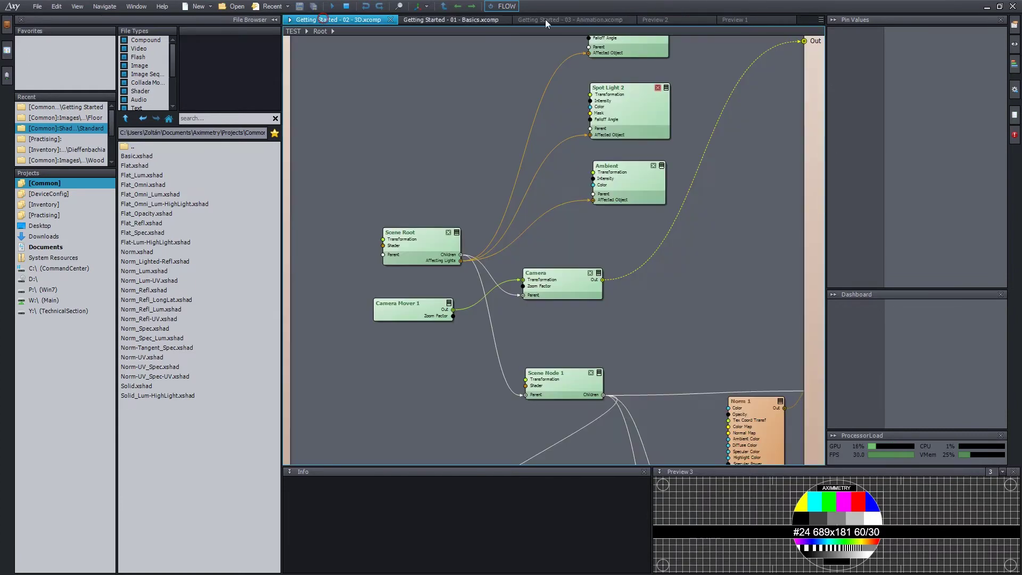
Step: Use the list of open documents to show Getting Started - 01 - Basics.xcomp, and return to Getting Started - 02 - 3D.xcomp
{"action": "left_click", "coordinate": [820, 20]}
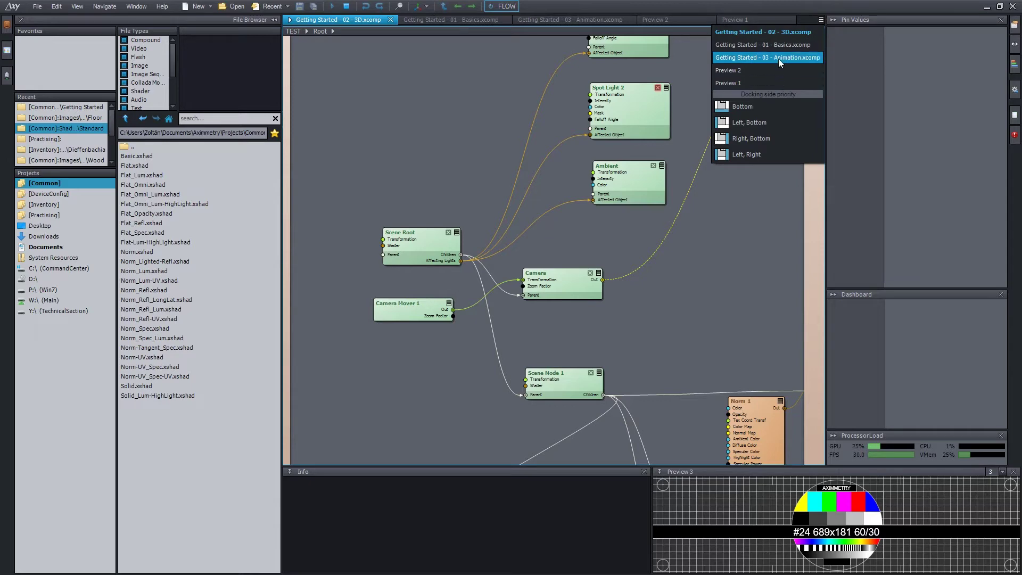
{"action": "left_click", "coordinate": [753, 46]}
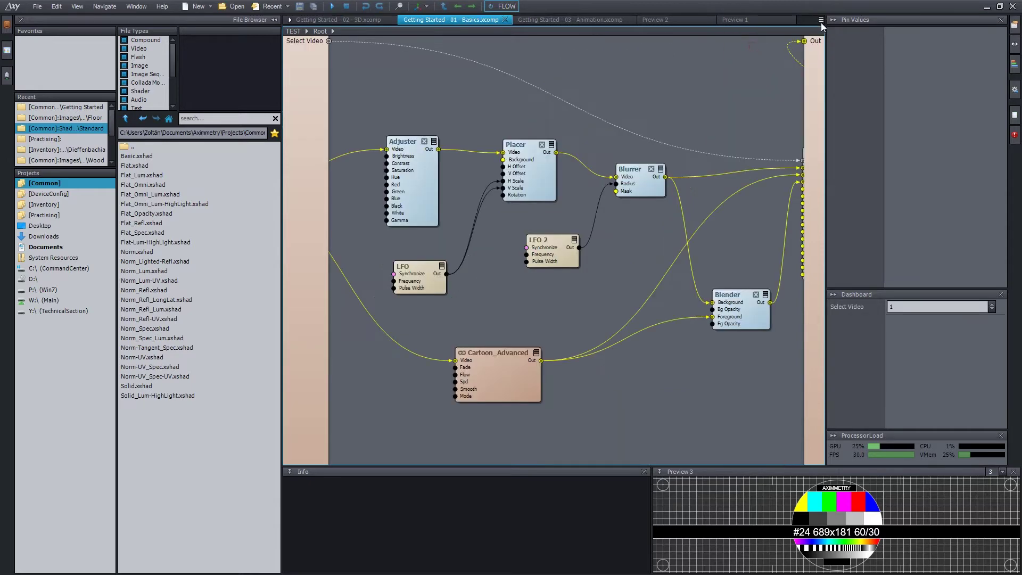
{"action": "left_click", "coordinate": [821, 21]}
{"action": "left_click", "coordinate": [776, 70]}
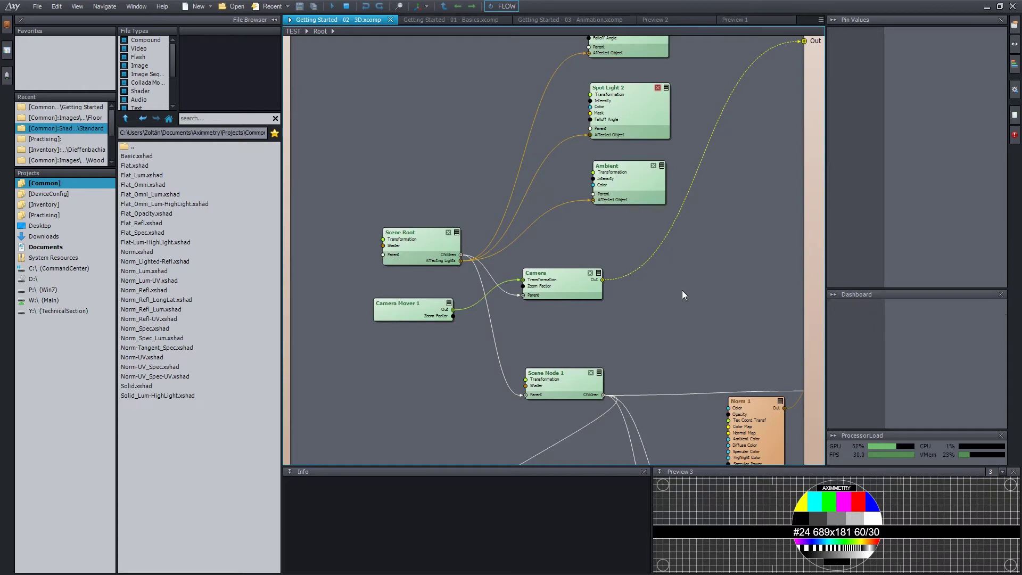
Step: Select the Camera module in the flow and highlight its Binding Type and Add Transf Type pins in Pin Values
{"action": "left_click", "coordinate": [587, 291]}
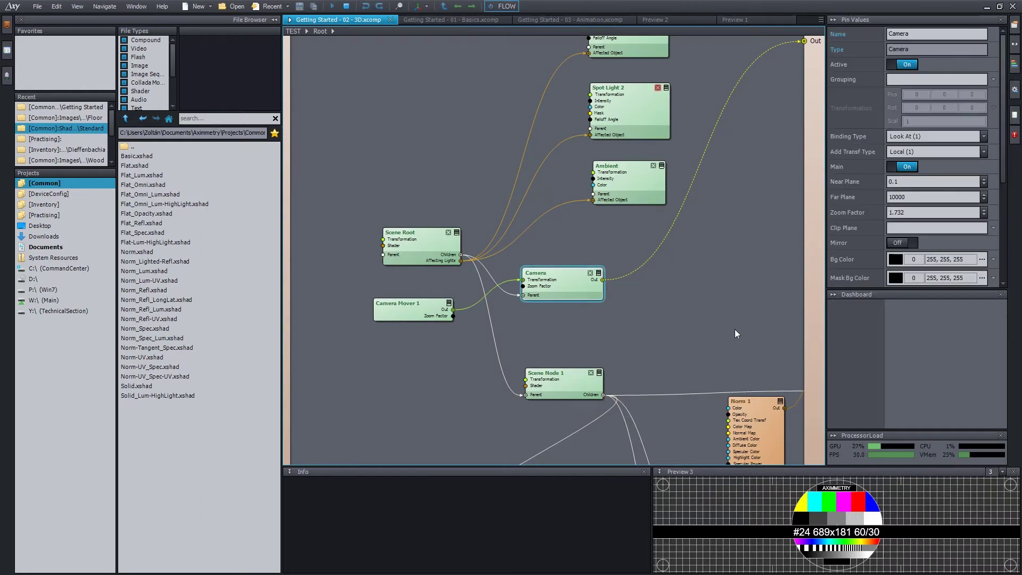
{"action": "left_click", "coordinate": [848, 137]}
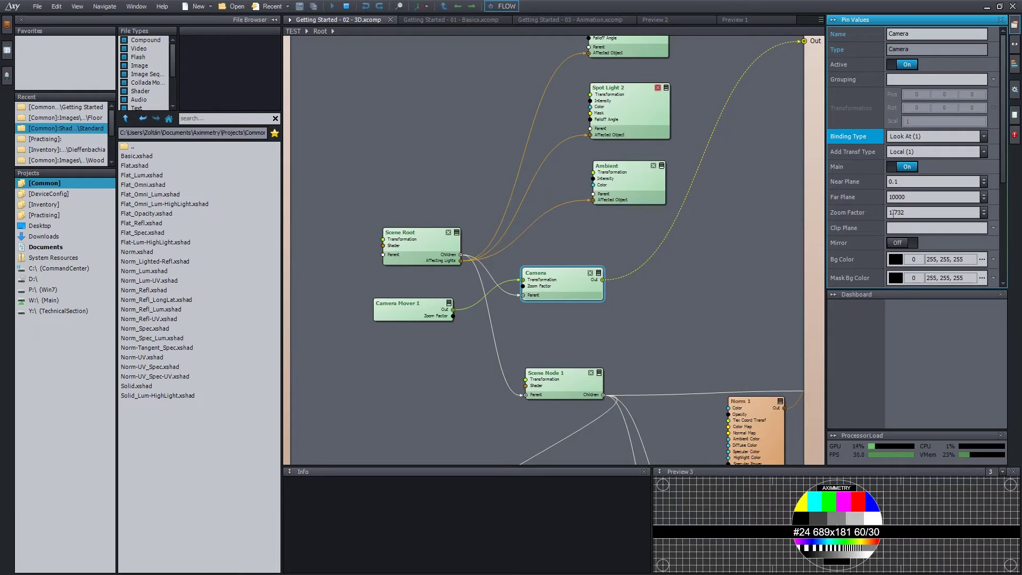
{"action": "left_click", "coordinate": [852, 153]}
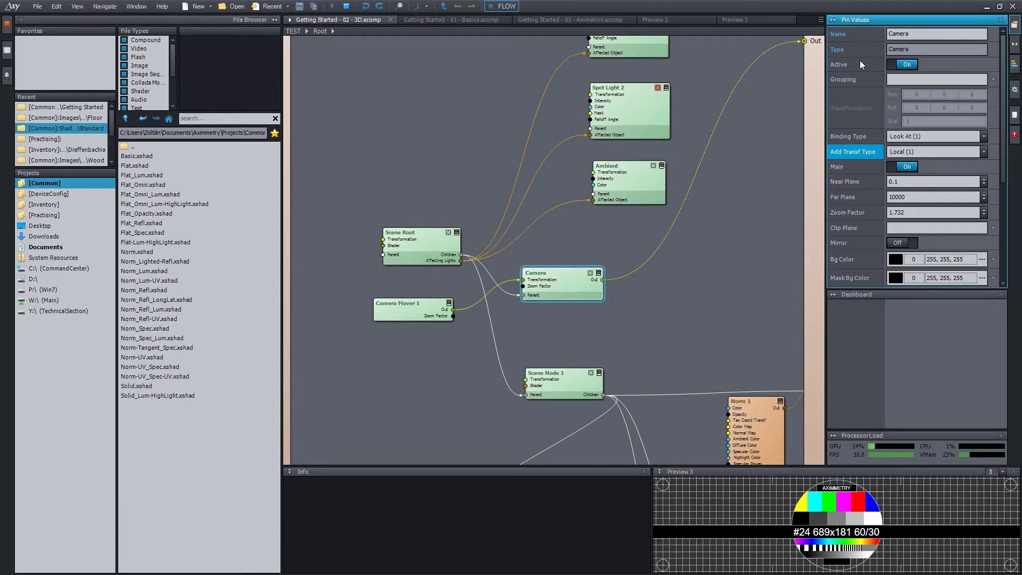
Step: Move the selection up and down through the Camera's pin list, ending on Near Plane
{"action": "key", "text": "Down"}
{"action": "key", "text": "Down"}
{"action": "key", "text": "Down"}
{"action": "key", "text": "Up"}
{"action": "key", "text": "Up"}
{"action": "key", "text": "Up"}
{"action": "key", "text": "Down"}
{"action": "key", "text": "Down"}
{"action": "key", "text": "Up"}
{"action": "key", "text": "Up"}
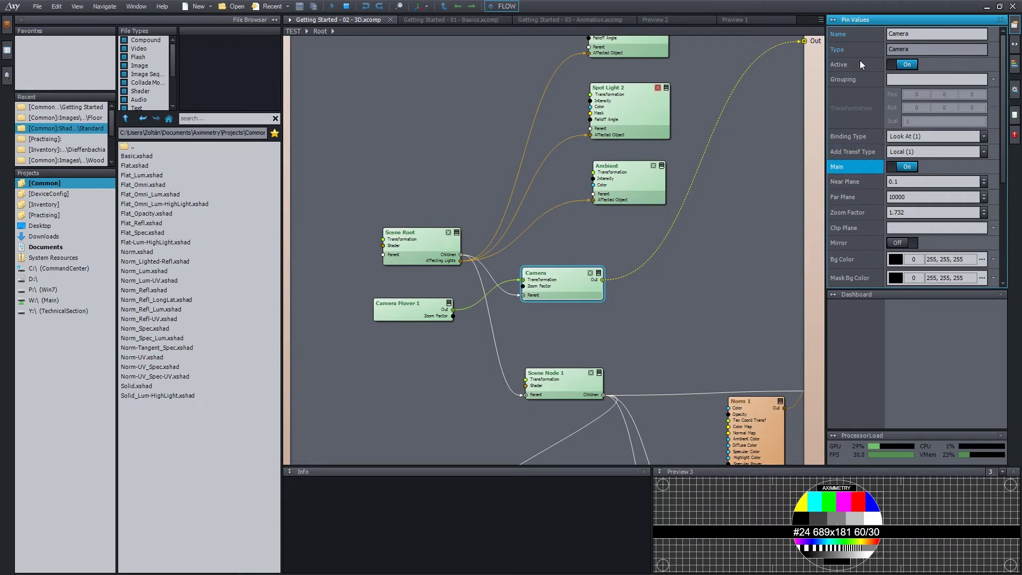
{"action": "key", "text": "Down"}
{"action": "key", "text": "Down"}
Step: Enter and leave editing of the Near Plane value twice, and move the selection to Far Plane and back
{"action": "key", "text": "Return"}
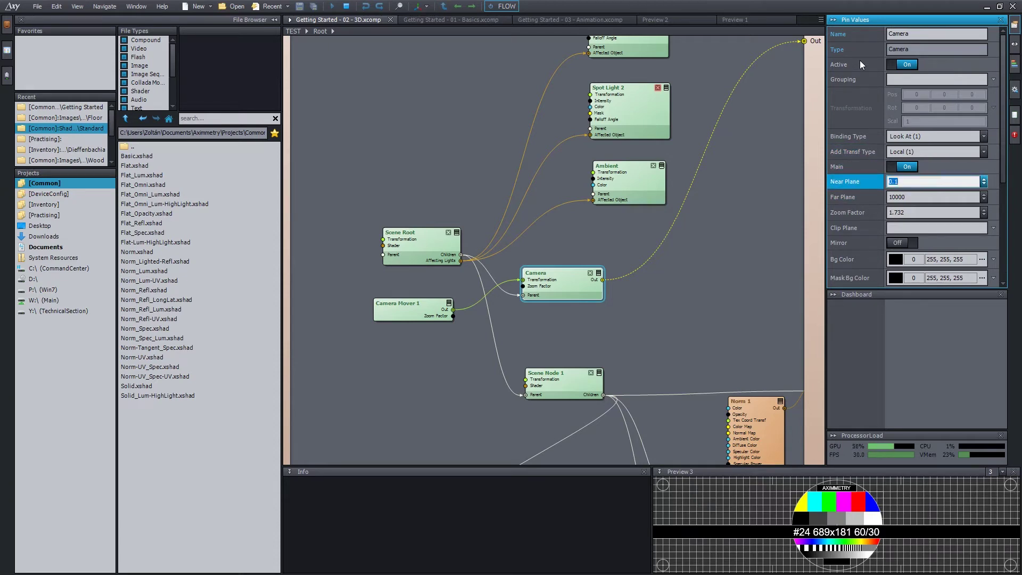
{"action": "key", "text": "Return"}
{"action": "key", "text": "Return"}
{"action": "key", "text": "Return"}
{"action": "key", "text": "Down"}
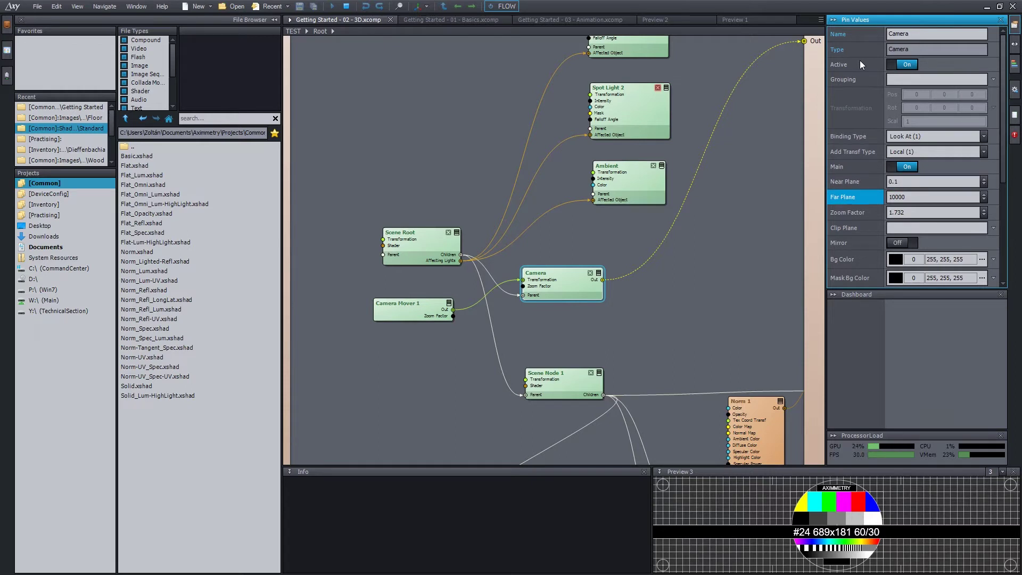
{"action": "key", "text": "Up"}
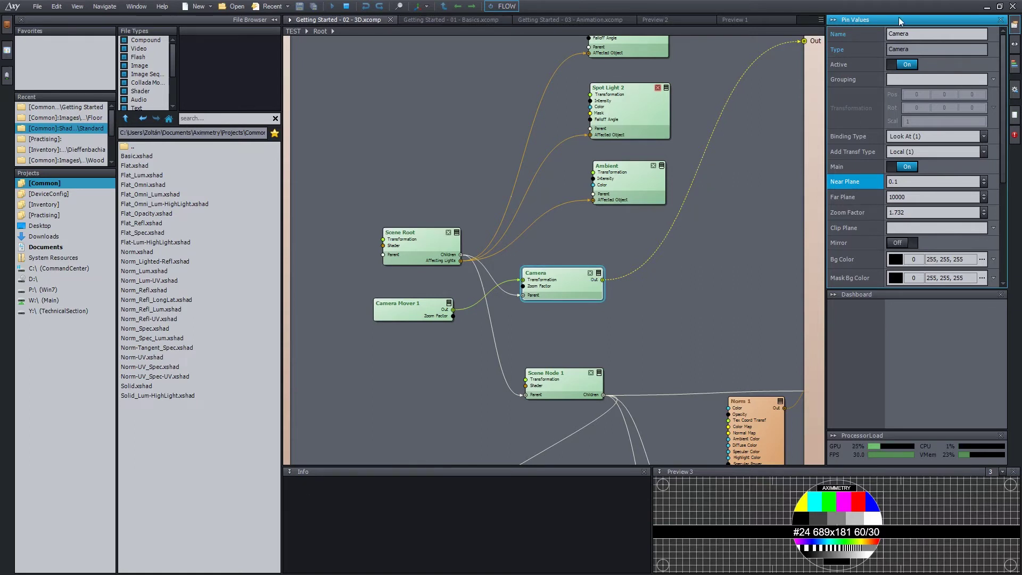
Step: Shift focus from Dashboard through Pin Values back to the flow editor, and open and cancel the Insert Module dialog
{"action": "left_click", "coordinate": [889, 344]}
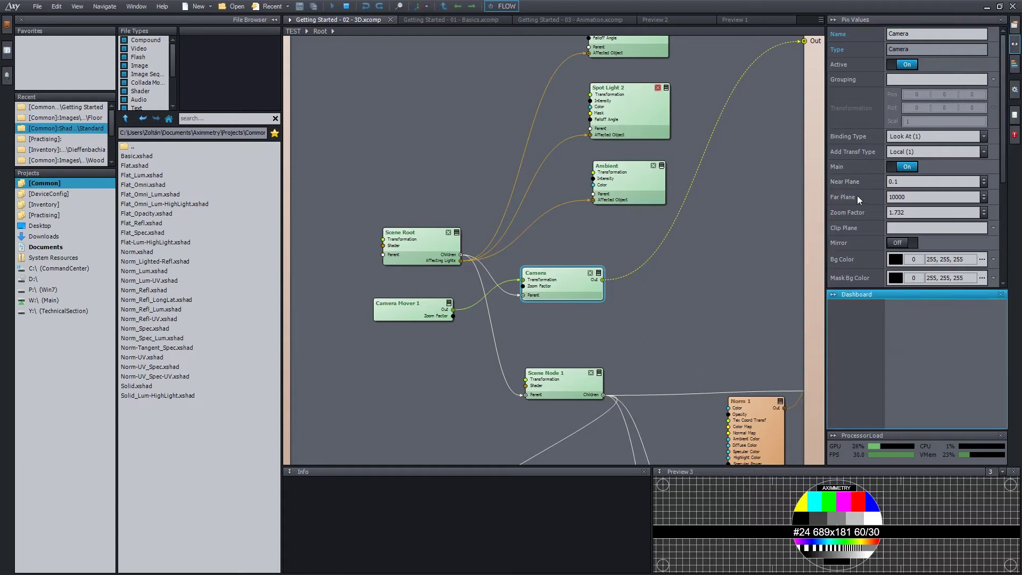
{"action": "left_click", "coordinate": [853, 181]}
{"action": "key", "text": "Escape"}
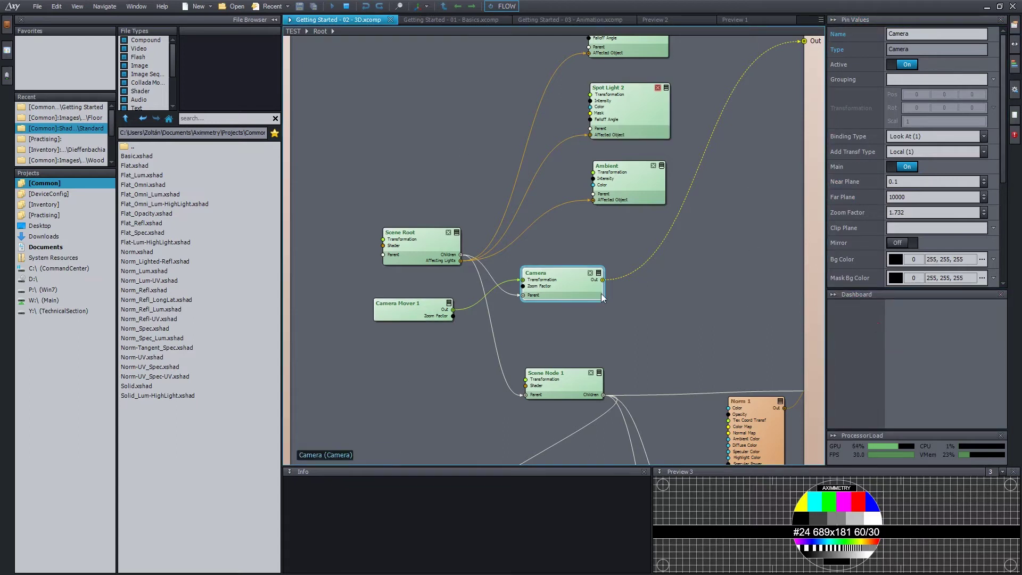
{"action": "double_click", "coordinate": [679, 286]}
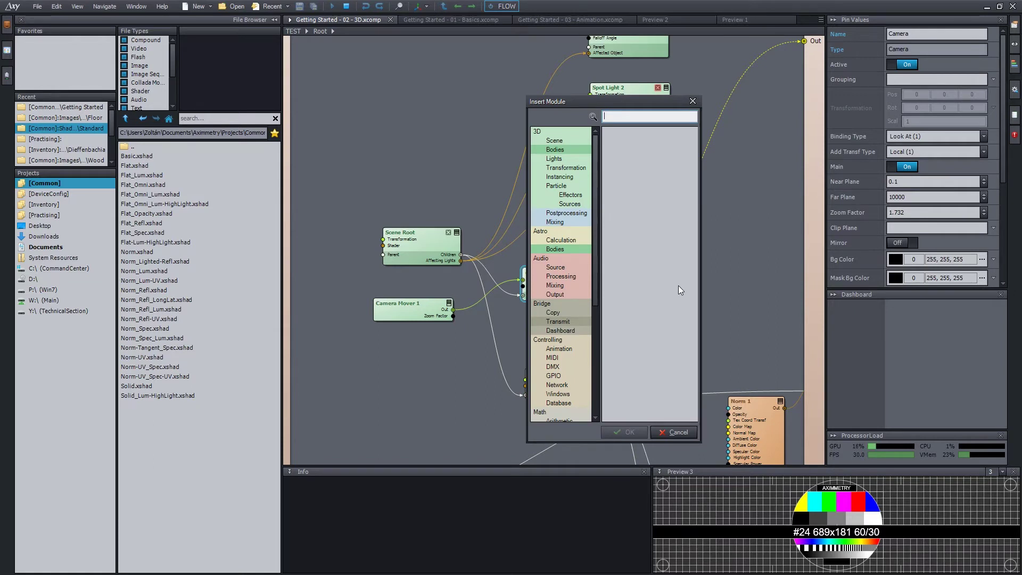
{"action": "key", "text": "Escape"}
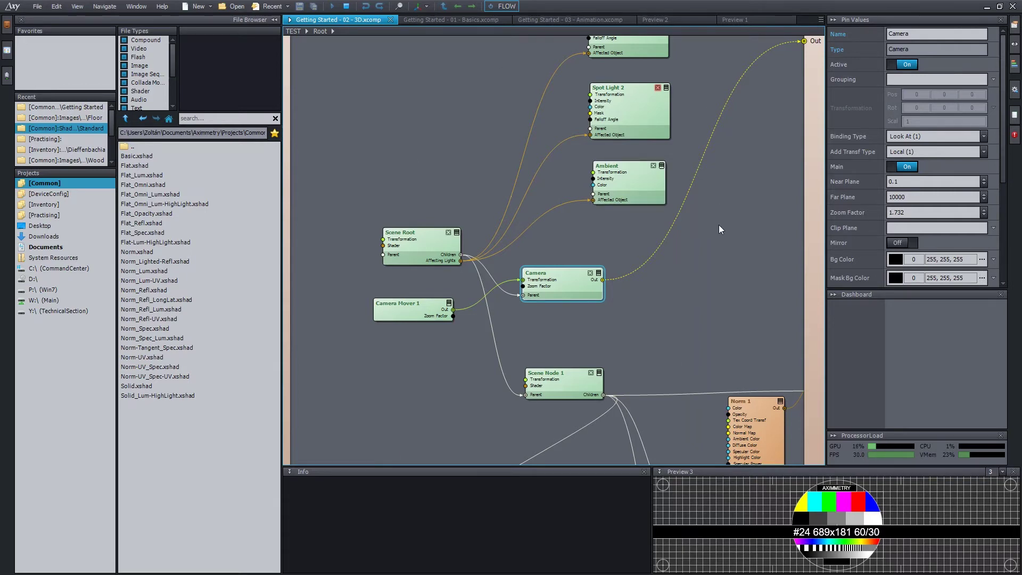
Step: Hide and show the File Browser group, and insert Norm.xshad from it into the flow above Scene Root
{"action": "key", "text": "ctrl+b"}
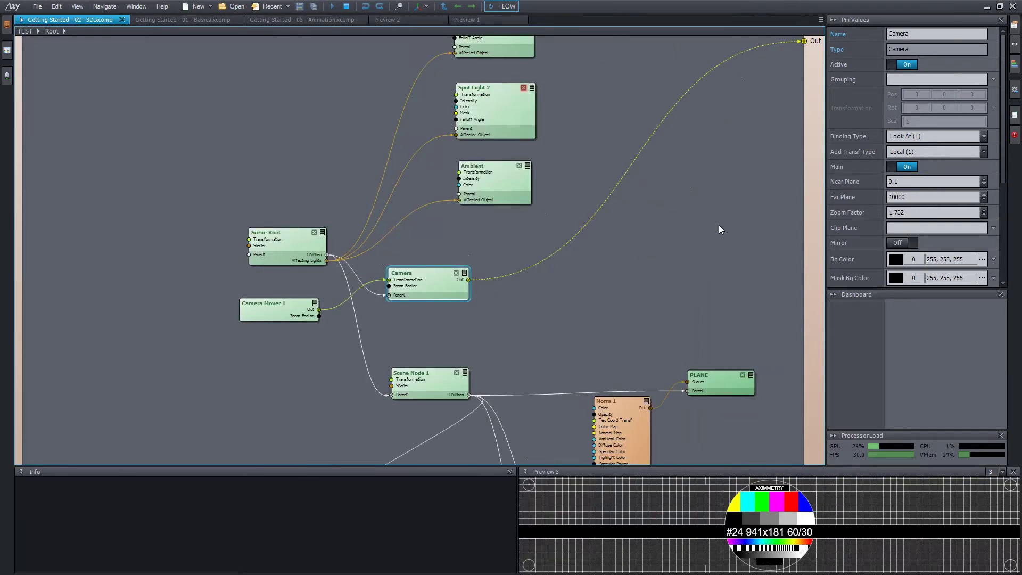
{"action": "left_click", "coordinate": [8, 25]}
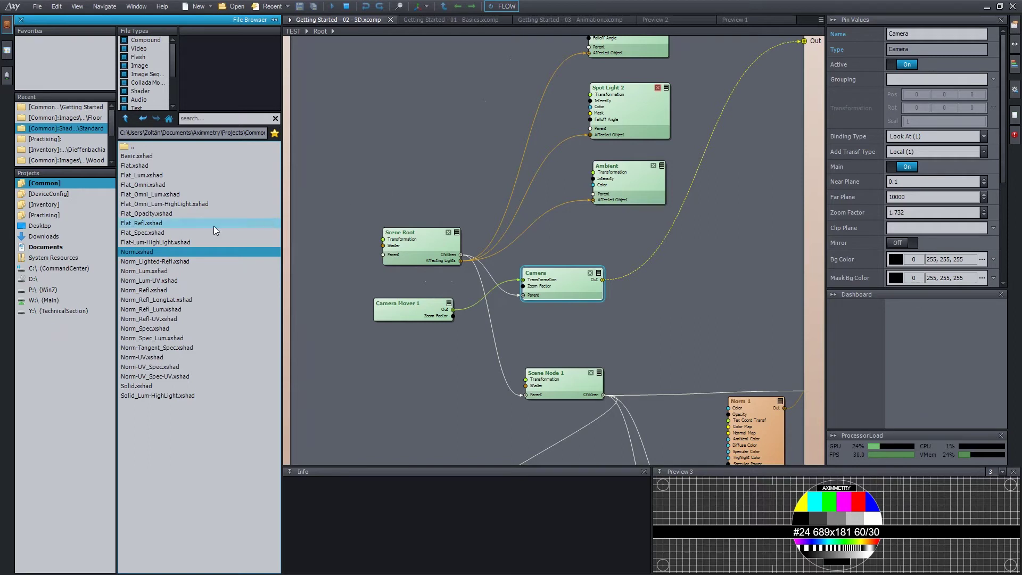
{"action": "left_click_drag", "start_coordinate": [131, 251], "coordinate": [389, 128]}
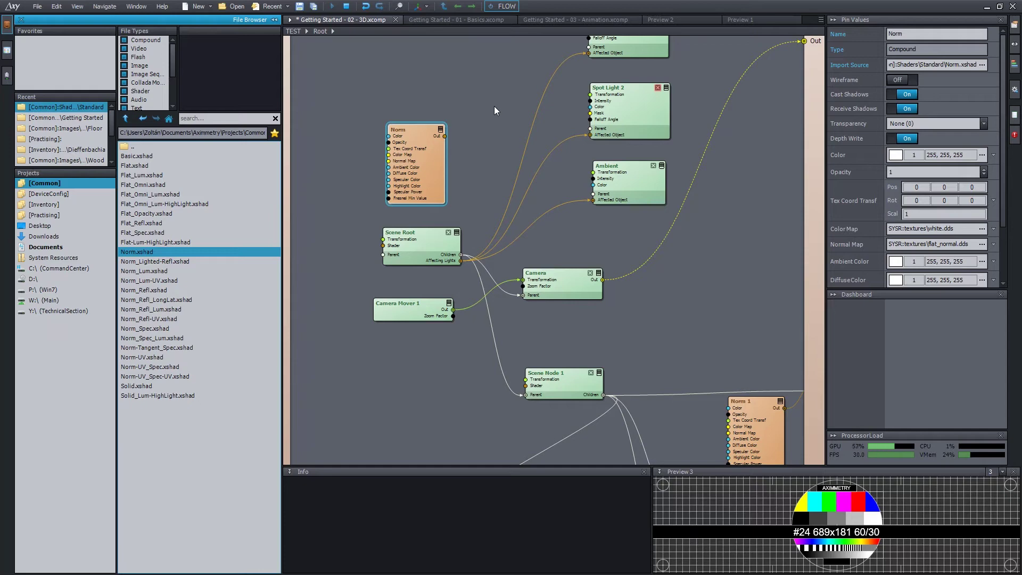
{"action": "left_click", "coordinate": [494, 106]}
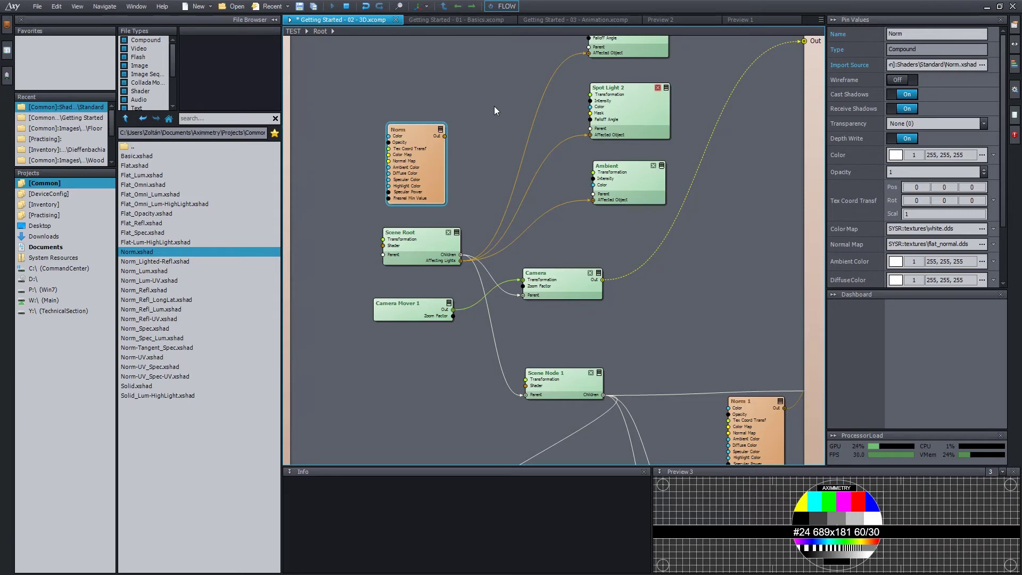
Step: Toggle the File Browser group's visibility, switch to the Module Type Browser and back, and collapse the group again
{"action": "key", "text": "ctrl+b"}
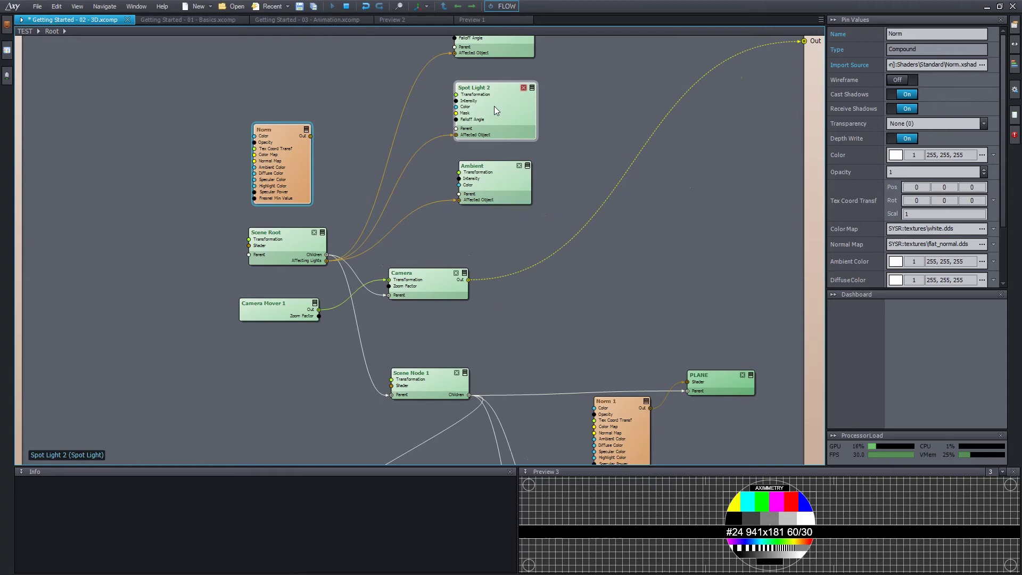
{"action": "left_click", "coordinate": [7, 51]}
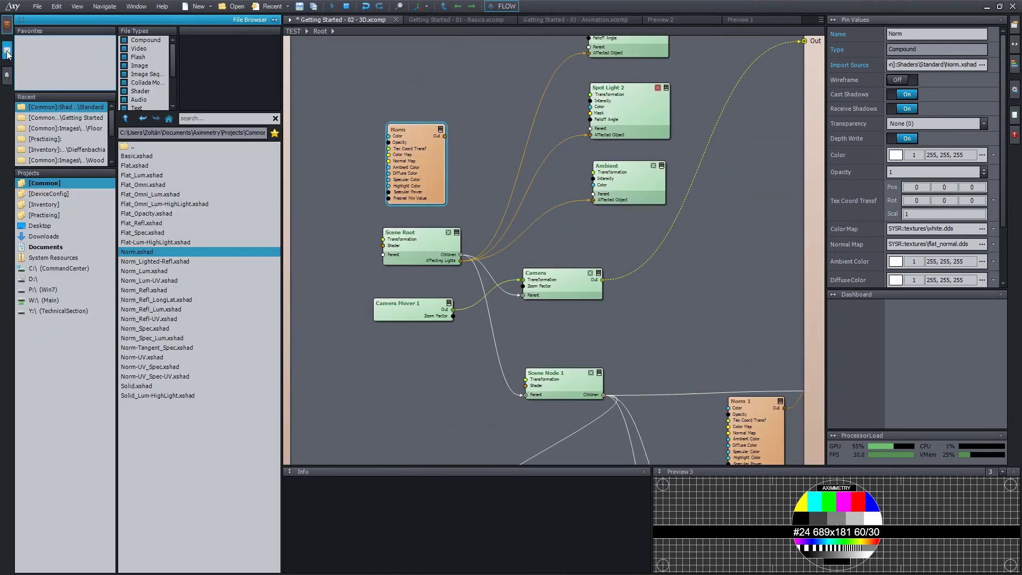
{"action": "left_click", "coordinate": [6, 52]}
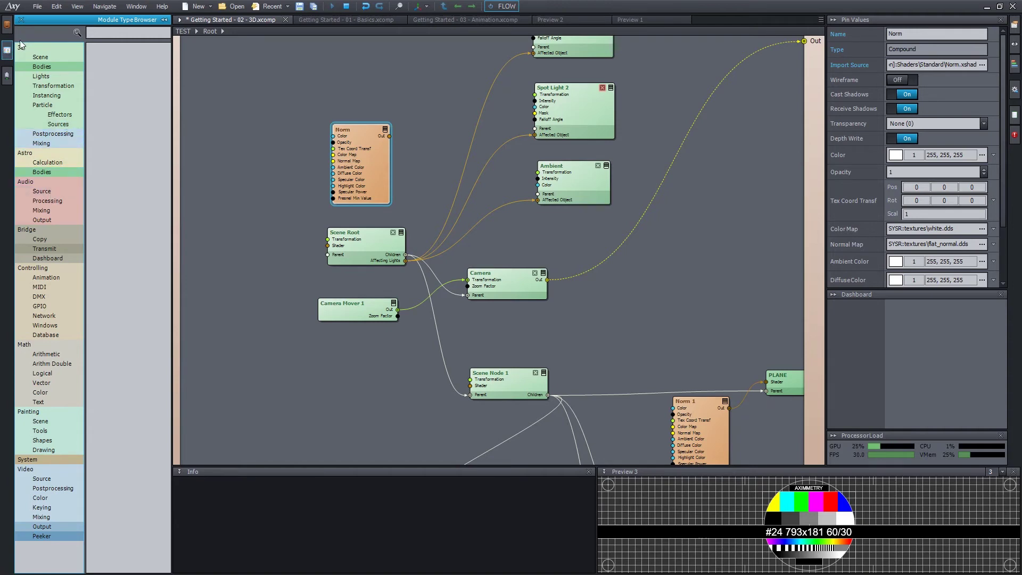
{"action": "left_click", "coordinate": [8, 25]}
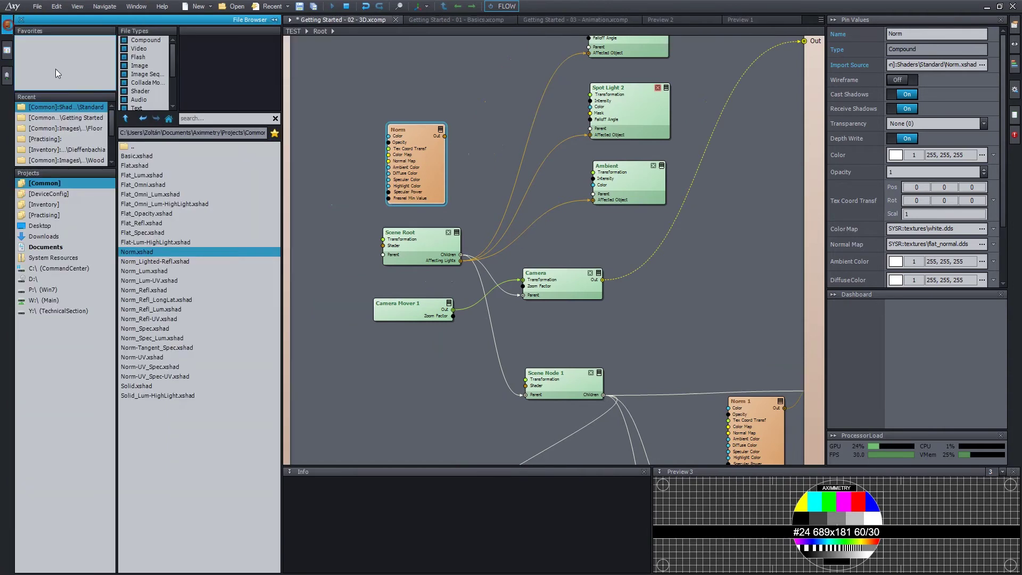
{"action": "left_click", "coordinate": [459, 403]}
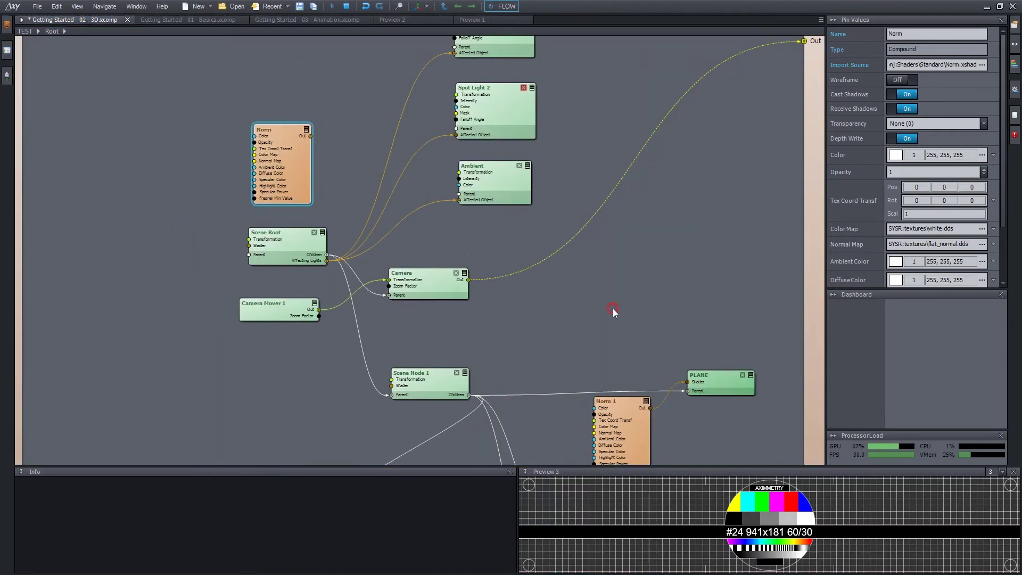
Step: Restore the main window from its maximized state, move it to the desktop's upper-left corner, and make it narrower and taller
{"action": "left_click", "coordinate": [705, 268]}
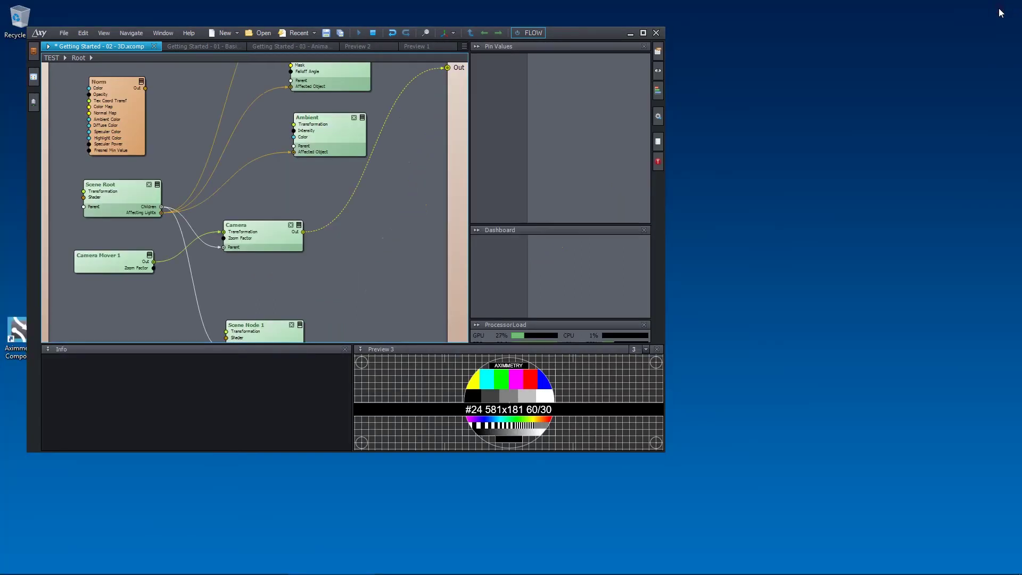
{"action": "left_click", "coordinate": [1000, 7]}
{"action": "left_click_drag", "start_coordinate": [563, 34], "coordinate": [538, 17]}
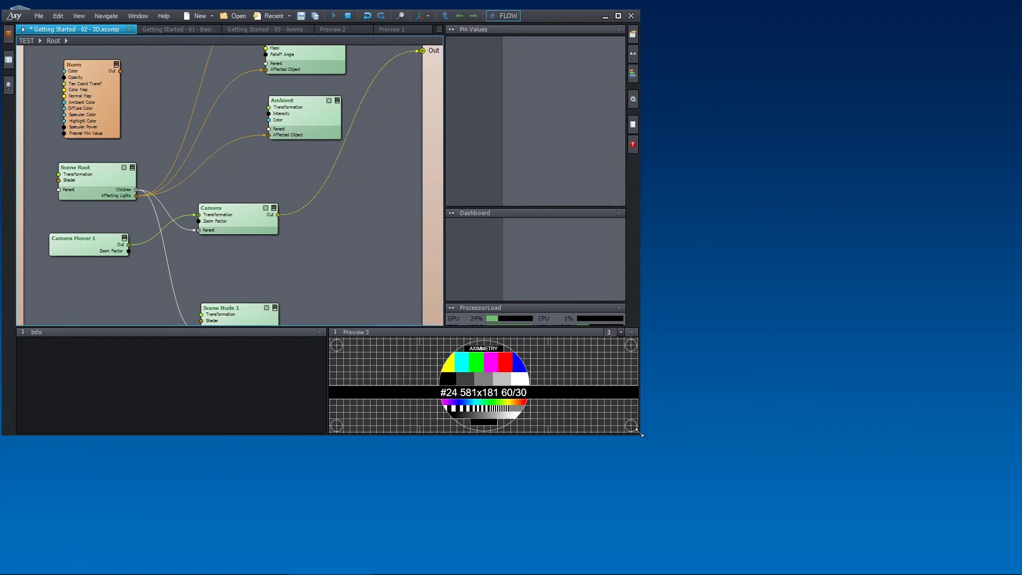
{"action": "left_click_drag", "start_coordinate": [639, 433], "coordinate": [618, 542]}
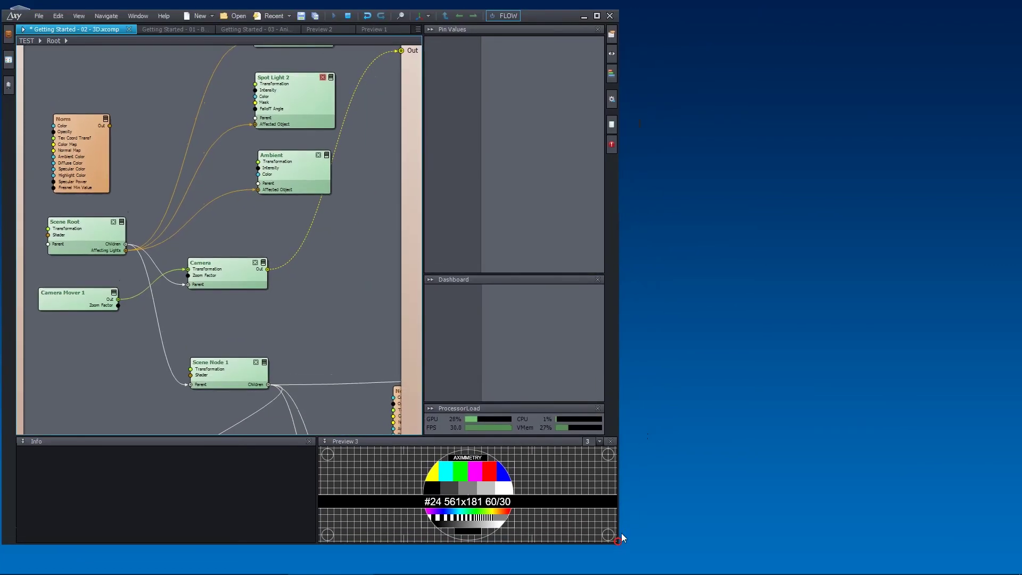
Step: Select the Camera module, undock its Pin Values panel into a floating window, and enlarge and reposition that window beside the main window
{"action": "left_click", "coordinate": [228, 266]}
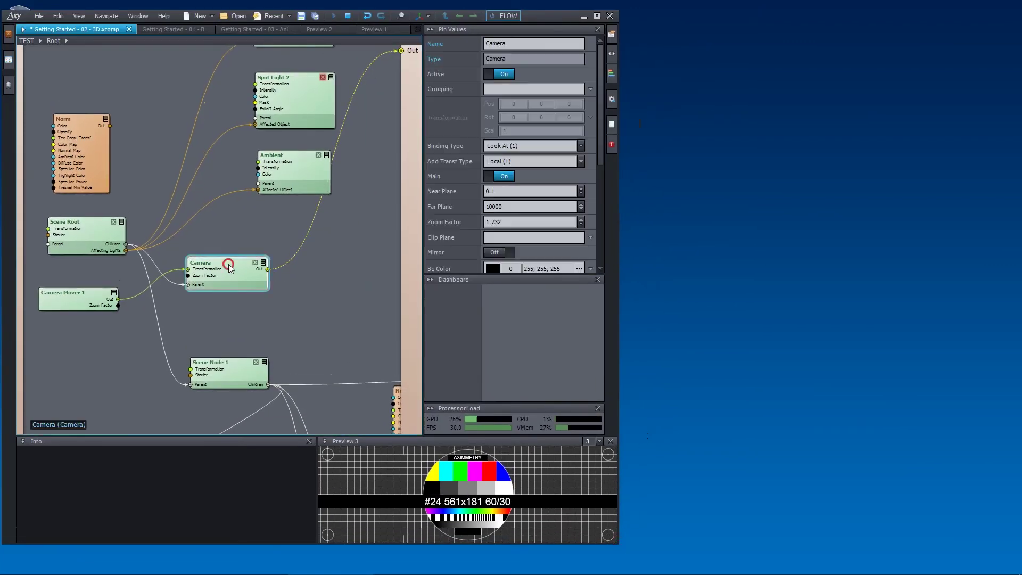
{"action": "left_click", "coordinate": [469, 30]}
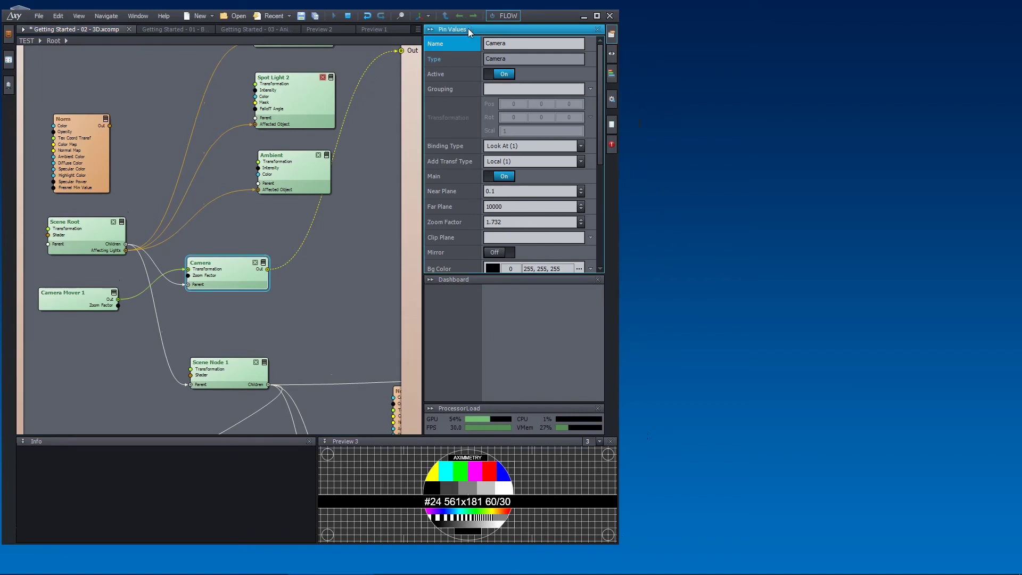
{"action": "left_click_drag", "start_coordinate": [468, 28], "coordinate": [791, 44]}
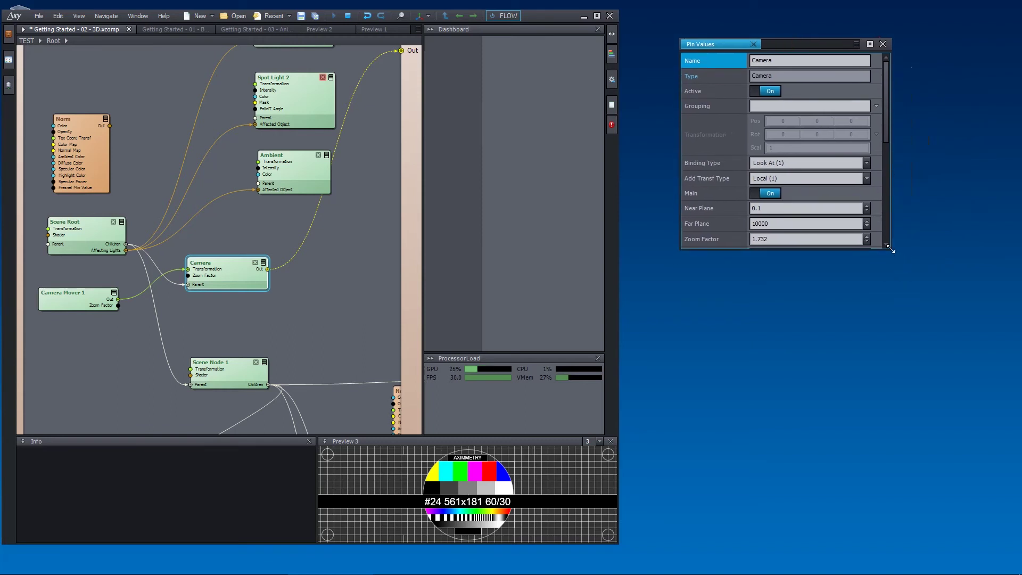
{"action": "left_click_drag", "start_coordinate": [890, 249], "coordinate": [895, 263]}
{"action": "left_click_drag", "start_coordinate": [932, 308], "coordinate": [936, 309]}
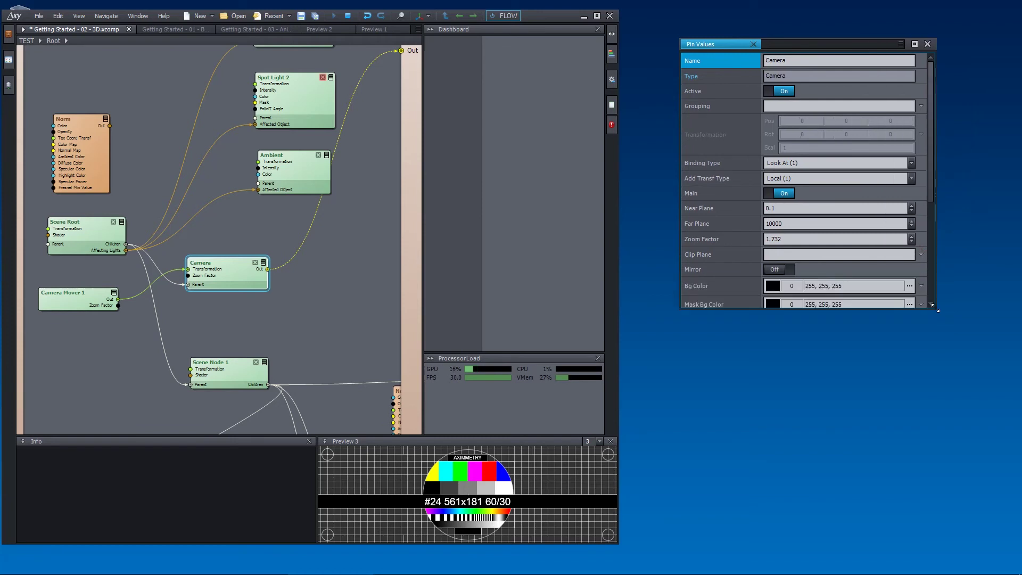
{"action": "left_click_drag", "start_coordinate": [797, 44], "coordinate": [312, 9]}
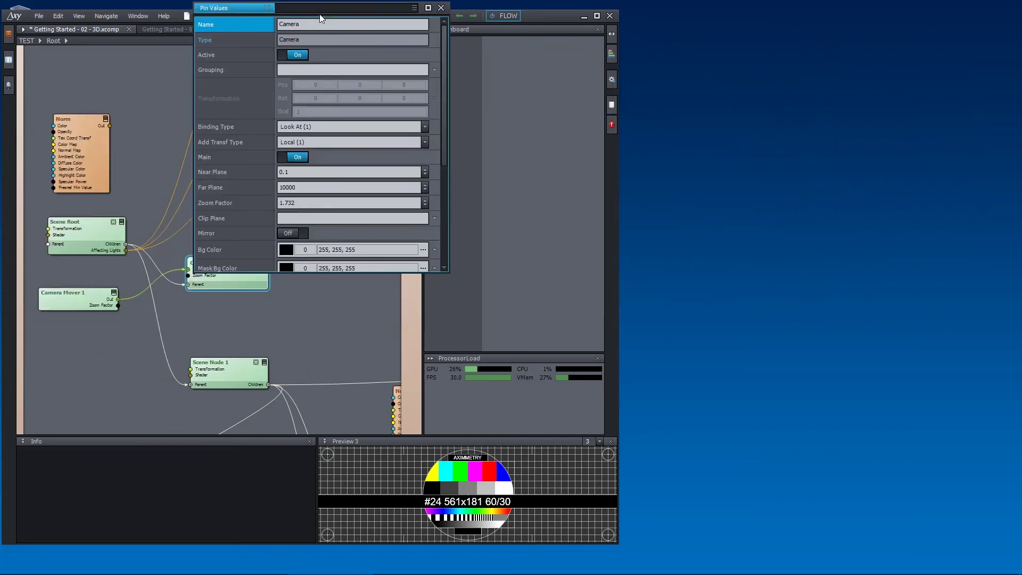
{"action": "left_click_drag", "start_coordinate": [805, 126], "coordinate": [797, 26]}
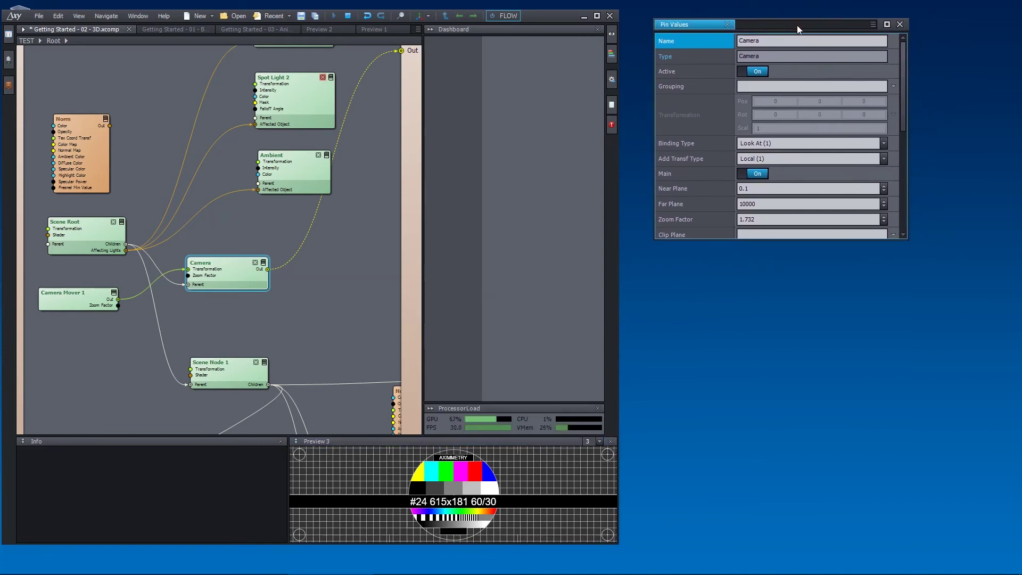
Step: Dock the Dashboard as a tab in the floating Pin Values window and bring Pin Values back to the front
{"action": "left_click_drag", "start_coordinate": [479, 30], "coordinate": [802, 79]}
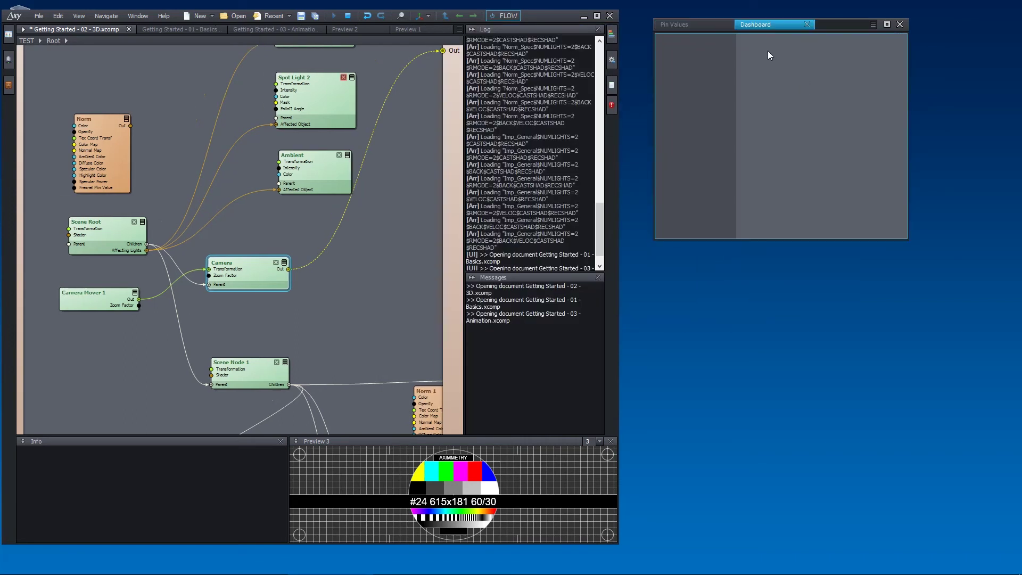
{"action": "left_click", "coordinate": [714, 27]}
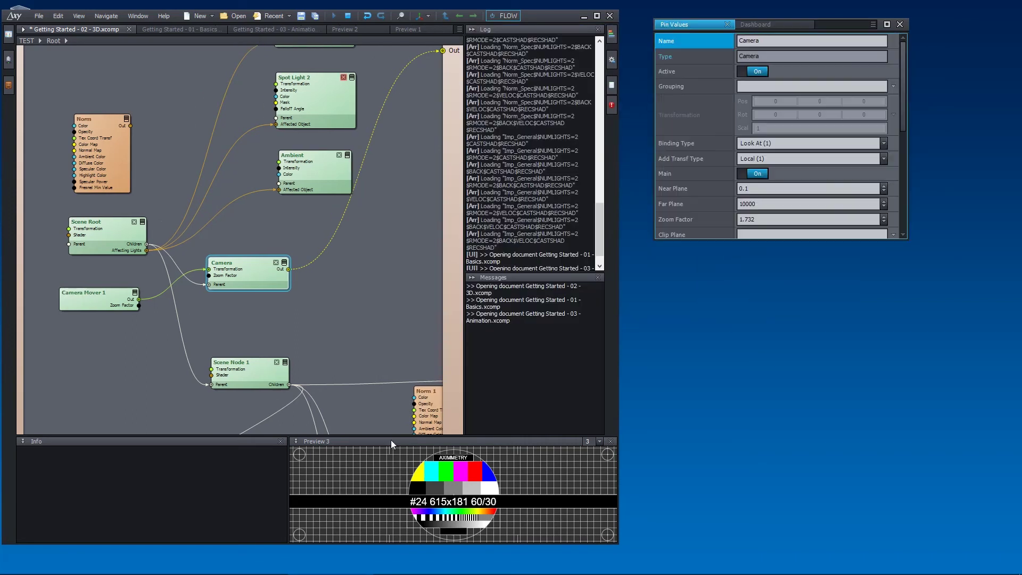
Step: Dock Preview 3 below Pin Values in the floating window, and place the File Browser beside Preview 3
{"action": "left_click_drag", "start_coordinate": [390, 439], "coordinate": [761, 238]}
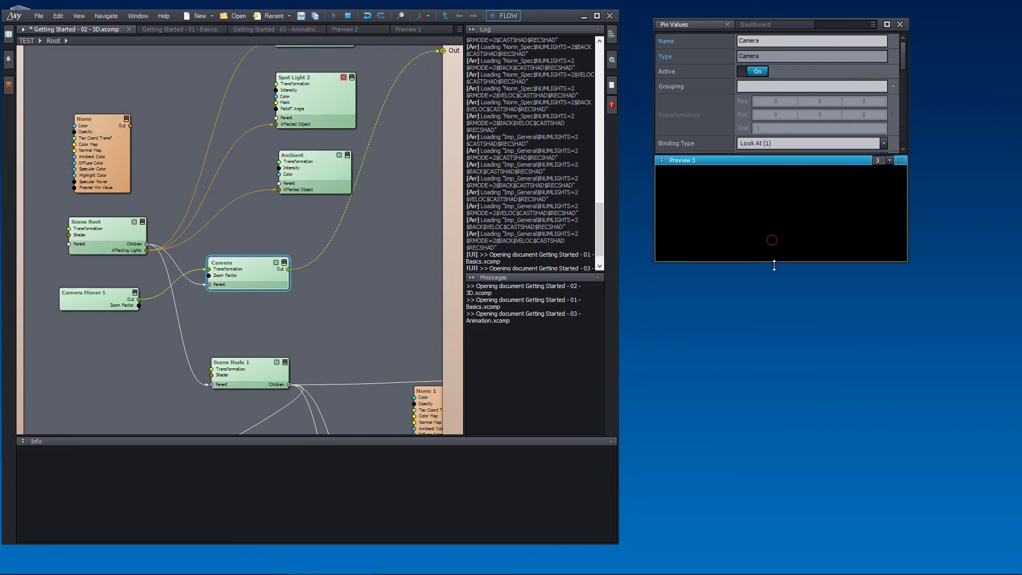
{"action": "left_click", "coordinate": [8, 86]}
{"action": "left_click_drag", "start_coordinate": [92, 29], "coordinate": [873, 223]}
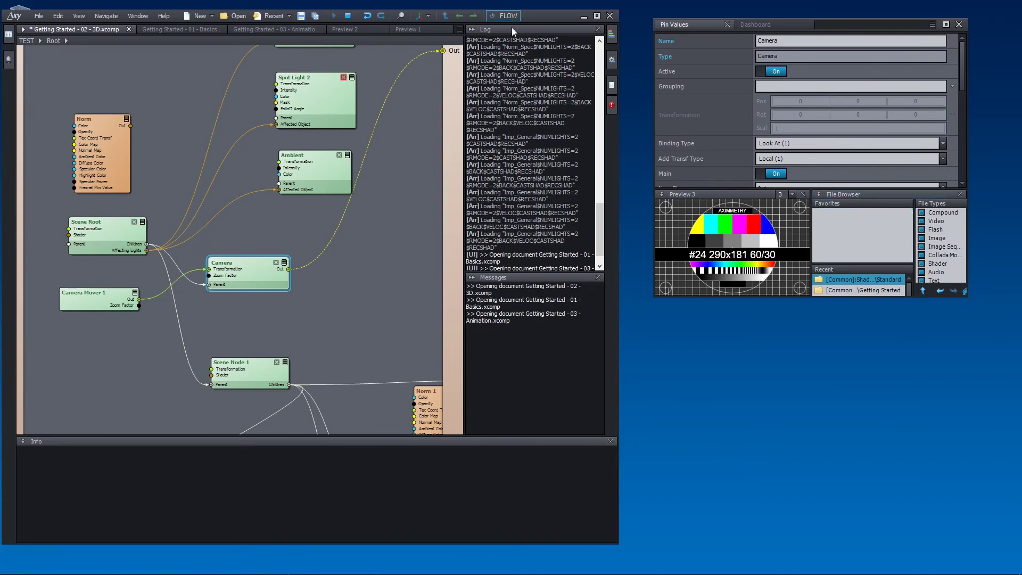
Step: Undock the Log panel into its own enlarged floating window, and dock it back above Messages in the main window
{"action": "left_click_drag", "start_coordinate": [505, 30], "coordinate": [770, 332]}
{"action": "left_click_drag", "start_coordinate": [882, 532], "coordinate": [954, 533]}
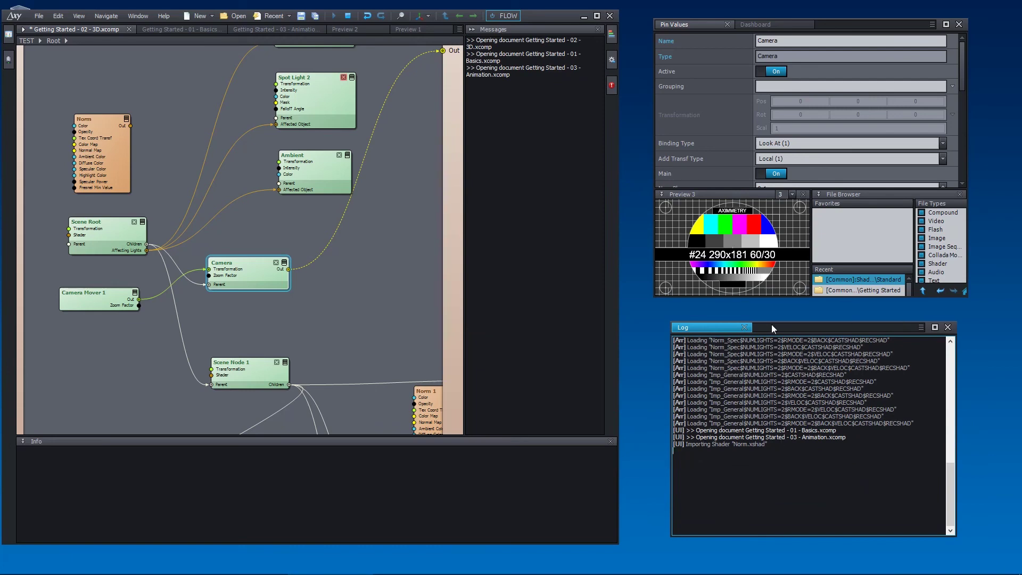
{"action": "left_click_drag", "start_coordinate": [790, 327], "coordinate": [539, 161]}
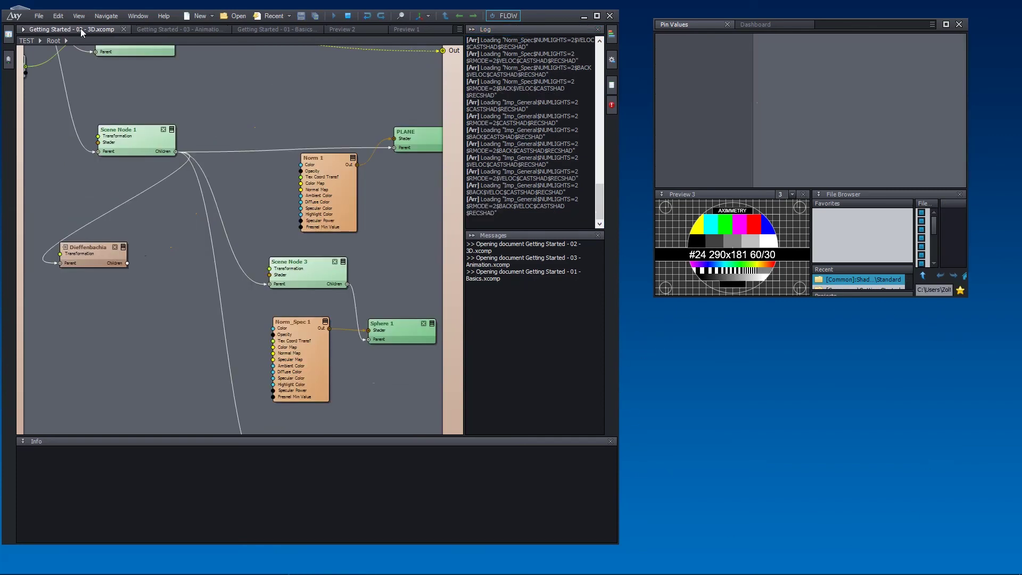
Step: Rearrange the main window's tabs so Getting Started - 02 - 3D comes after Preview 1, and show the Dashboard in the floating window
{"action": "left_click_drag", "start_coordinate": [260, 29], "coordinate": [142, 30]}
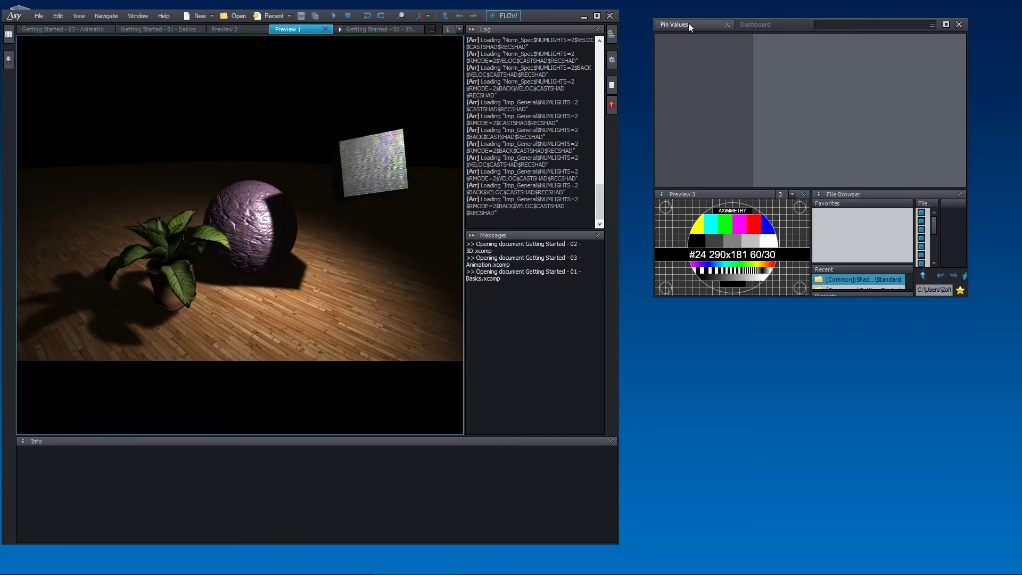
{"action": "left_click_drag", "start_coordinate": [688, 25], "coordinate": [777, 27]}
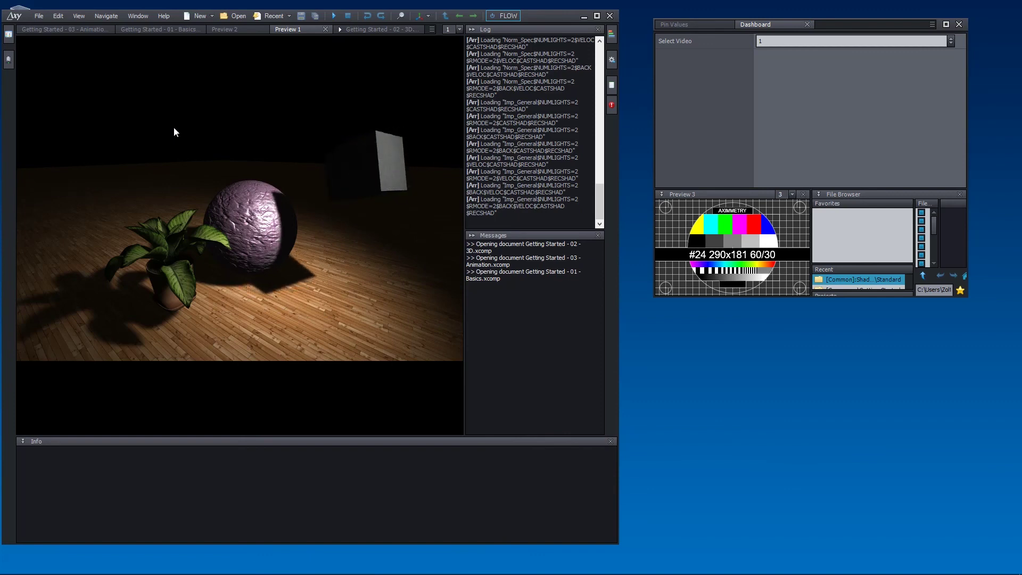
Step: Save the current panel layout in the Practising project folder under the name test
{"action": "left_click", "coordinate": [78, 15]}
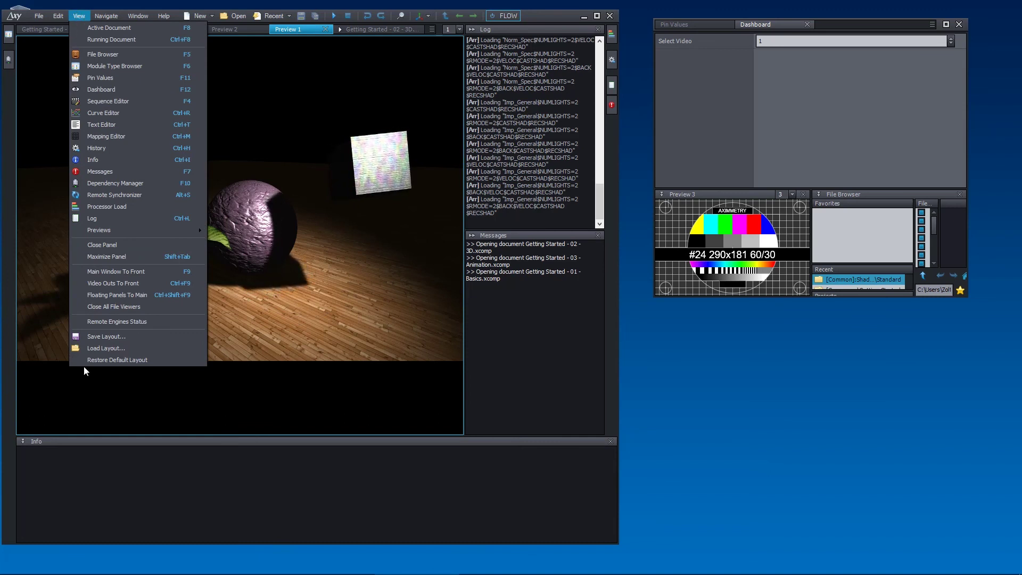
{"action": "left_click", "coordinate": [111, 337]}
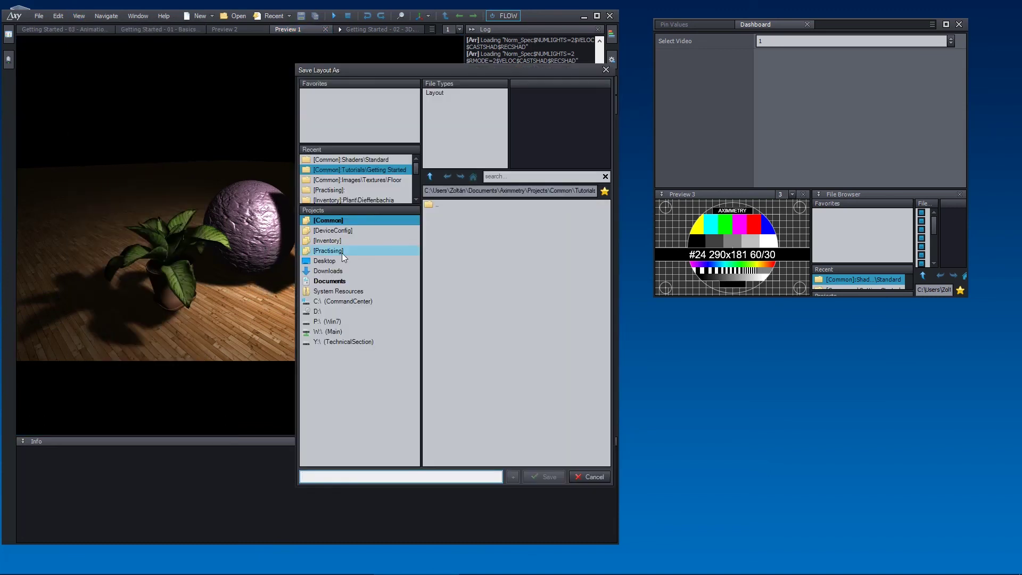
{"action": "type", "text": "test"}
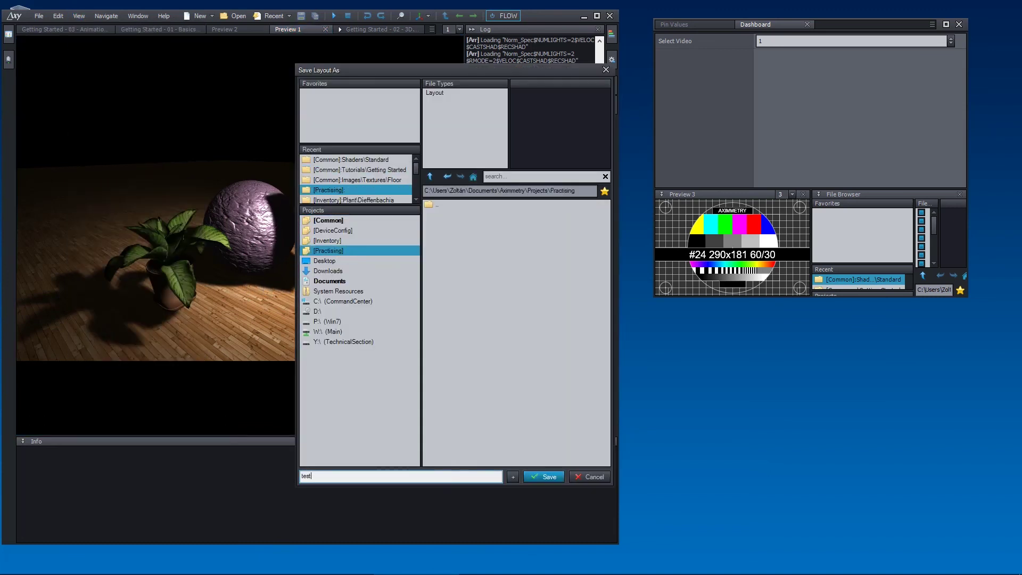
{"action": "key", "text": "Return"}
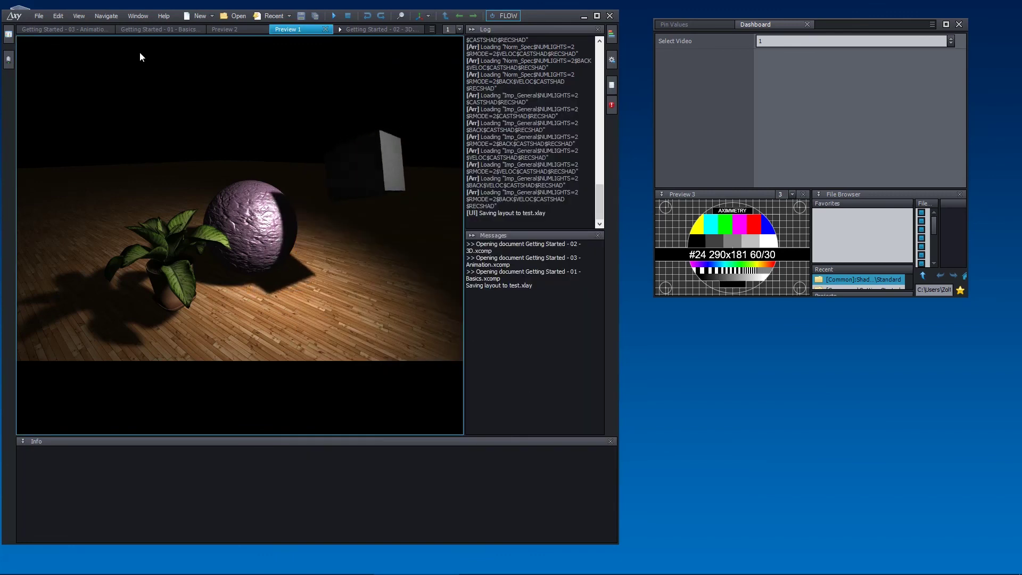
Step: Restore the default layout, and open and cancel the Load Layout dialog
{"action": "left_click", "coordinate": [80, 17]}
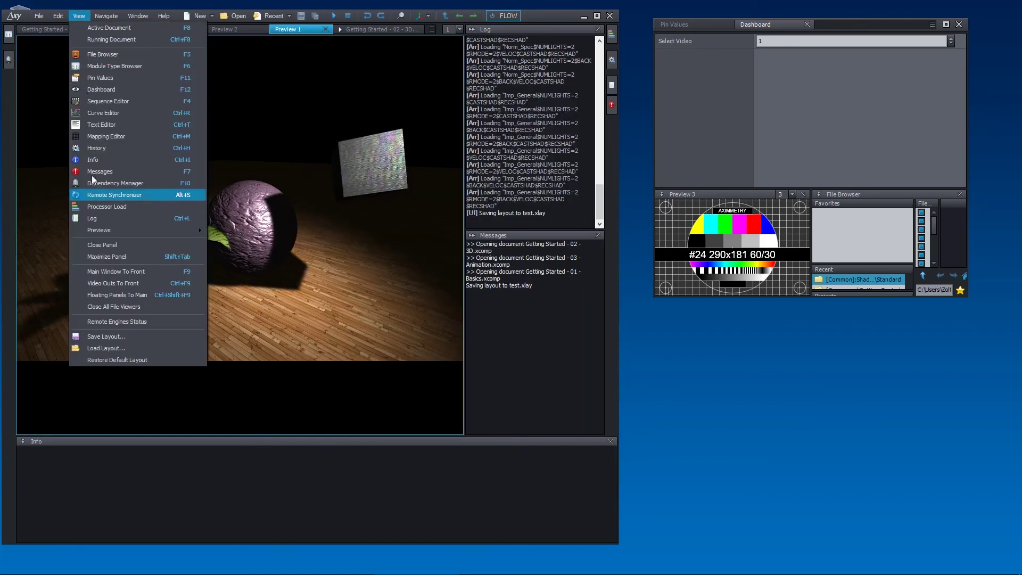
{"action": "left_click", "coordinate": [128, 359]}
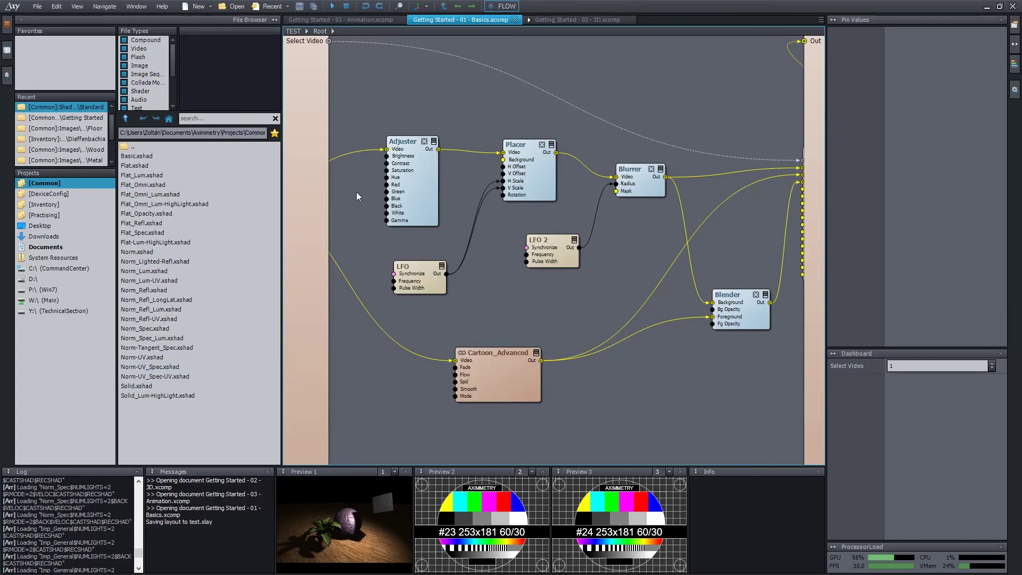
{"action": "left_click", "coordinate": [77, 5]}
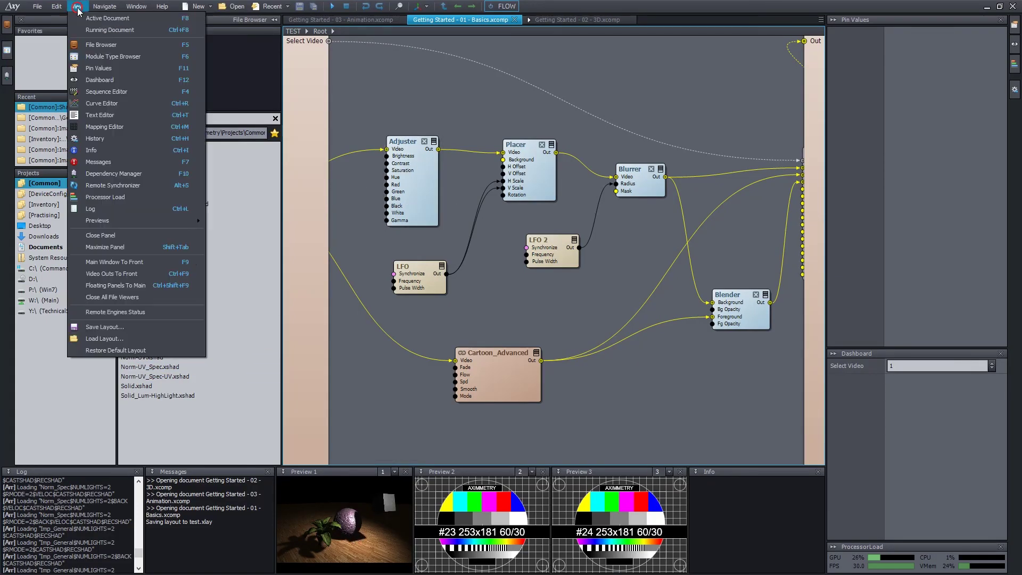
{"action": "left_click", "coordinate": [106, 338]}
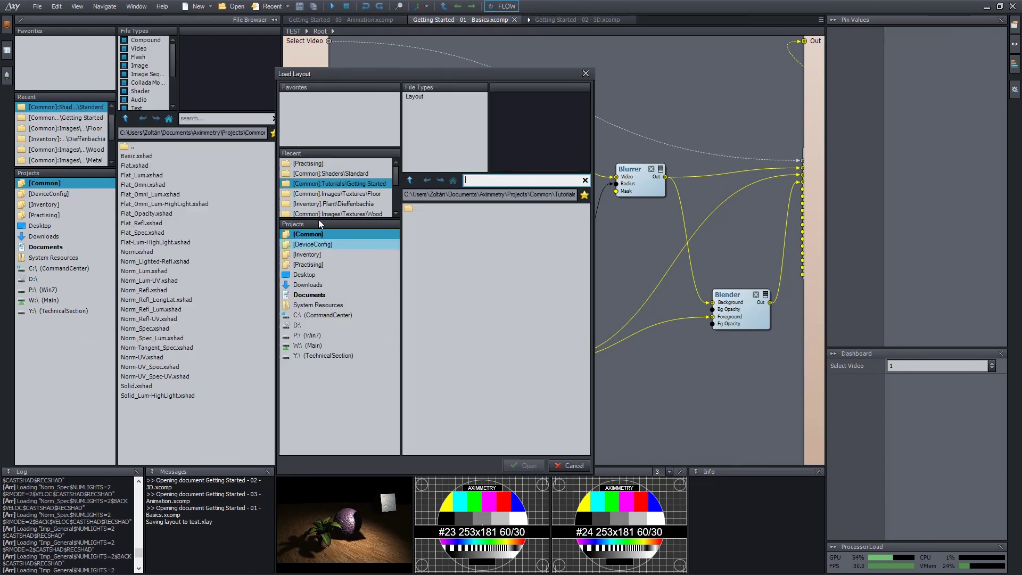
{"action": "left_click", "coordinate": [586, 73]}
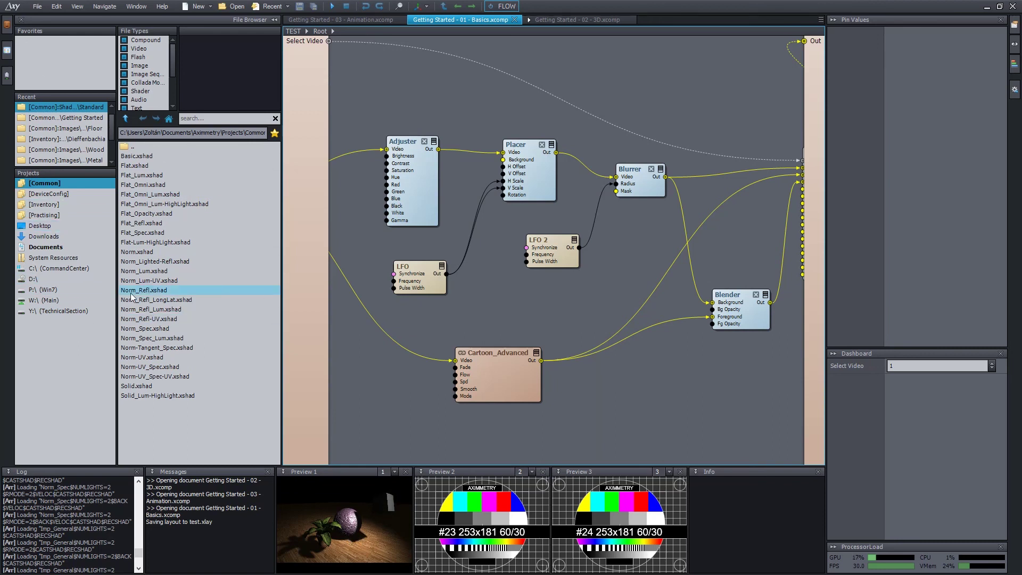
Step: Load the saved layout test.xlay from the Practising project through the File Browser
{"action": "left_click", "coordinate": [47, 214]}
{"action": "left_click", "coordinate": [153, 166]}
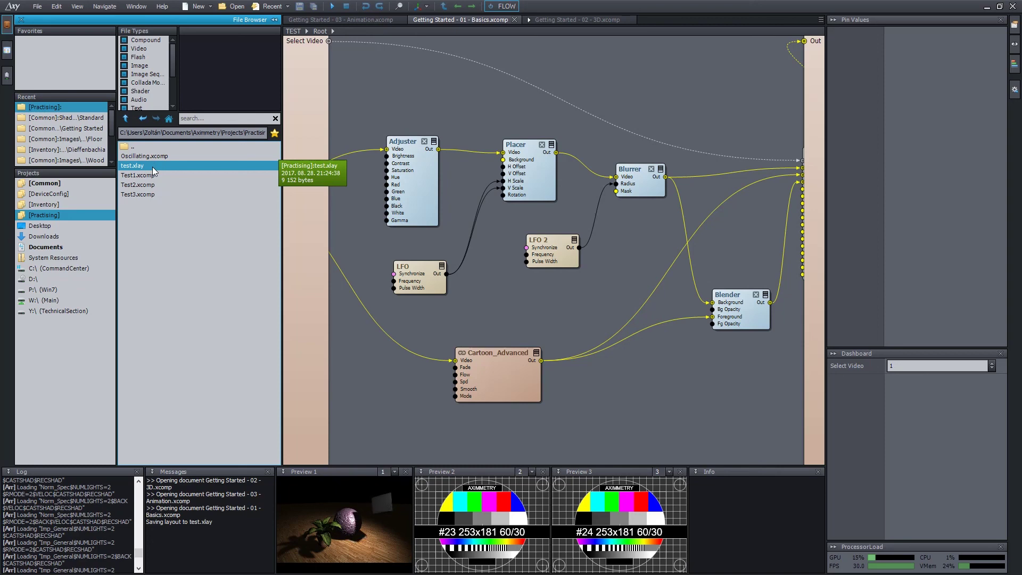
{"action": "double_click", "coordinate": [153, 168]}
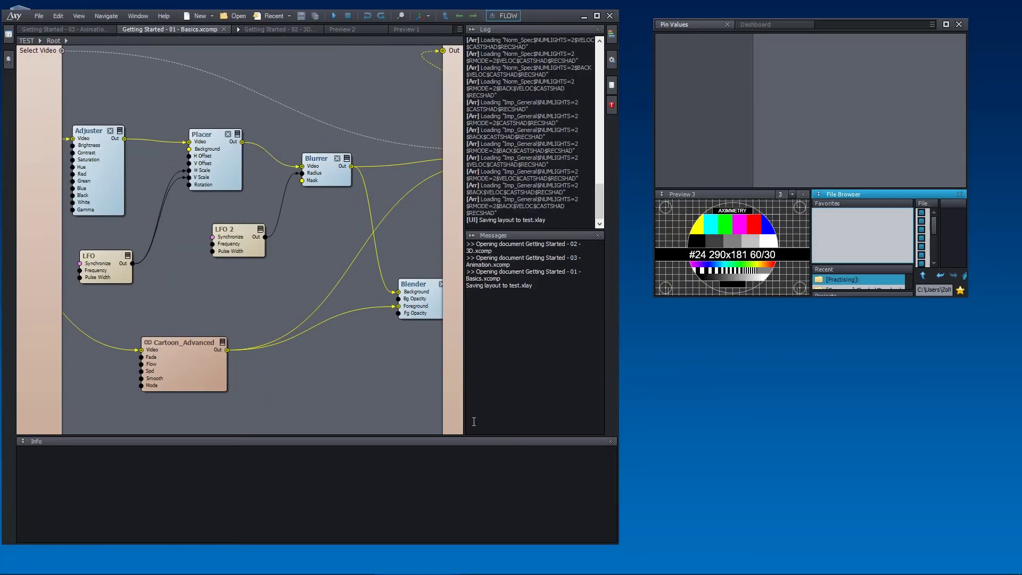